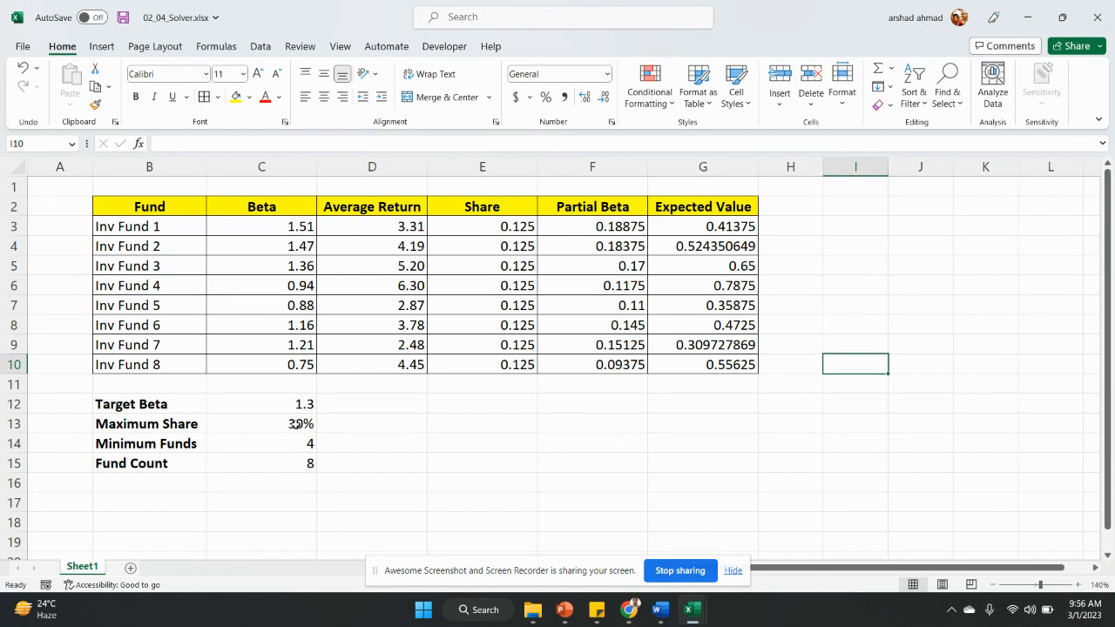
click(294, 406)
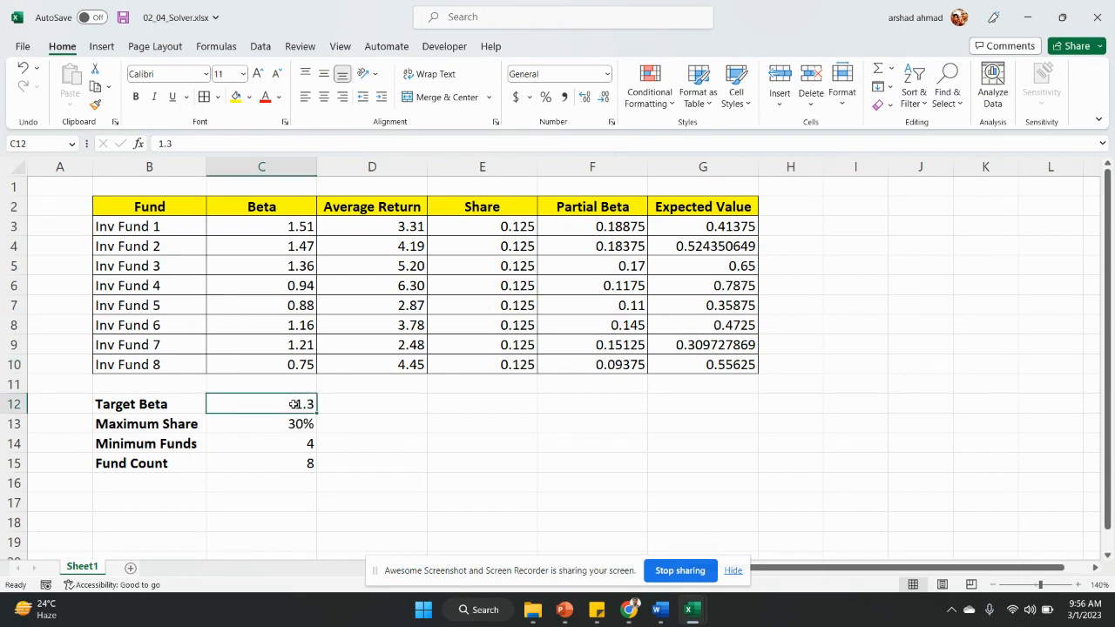
click(275, 223)
click(297, 404)
drag(500, 218, 491, 365)
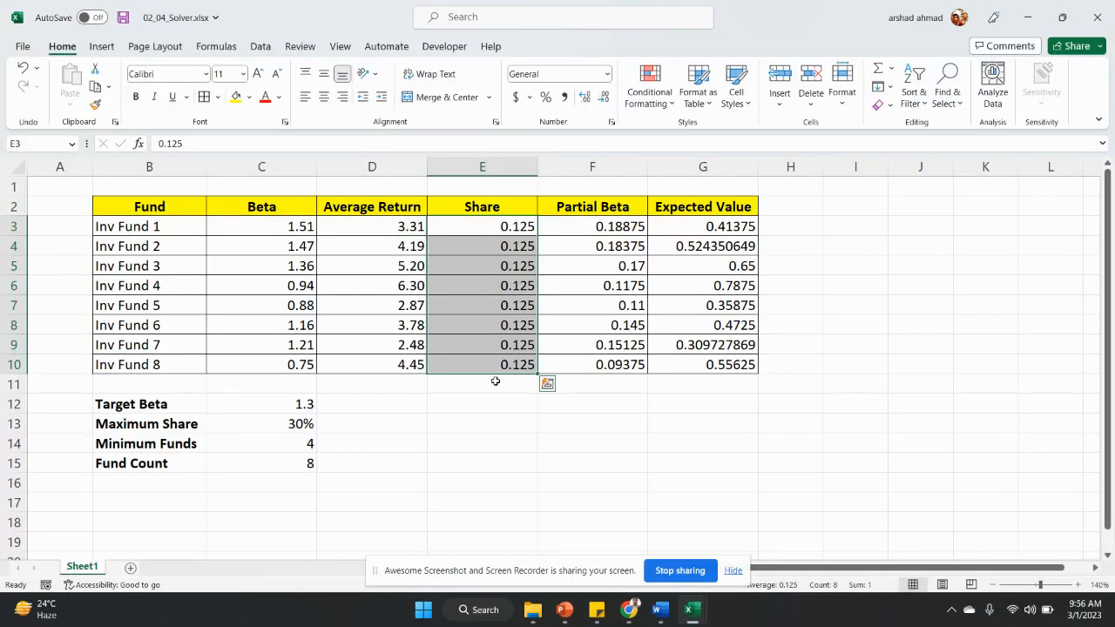
click(495, 382)
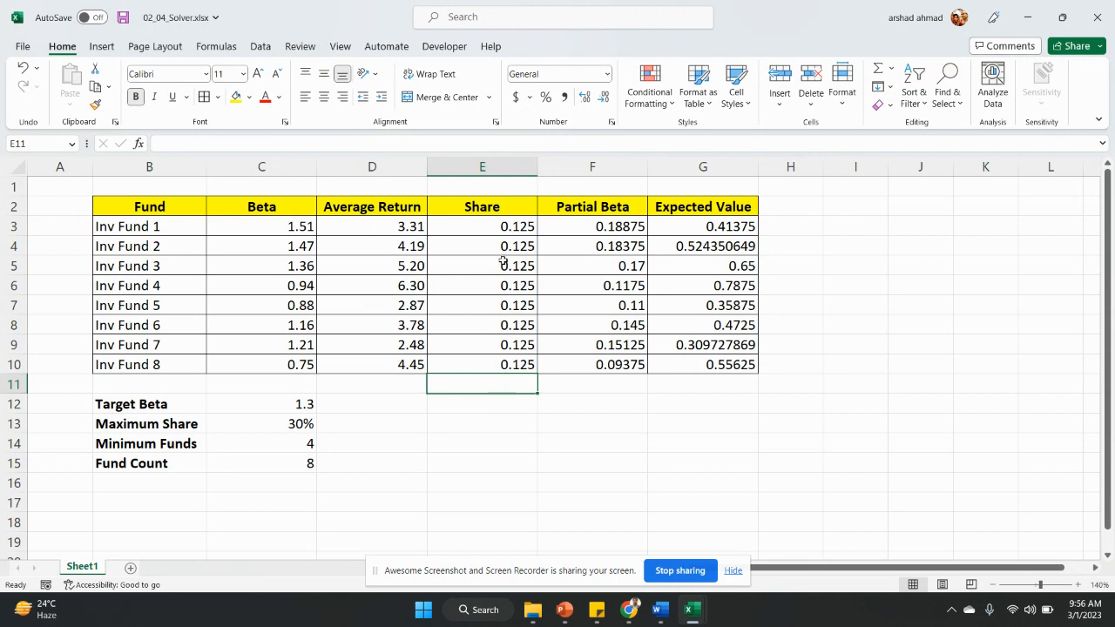
Total the Share column in cell E11 with the formula =SUM(E3:E10).
drag(513, 226, 513, 368)
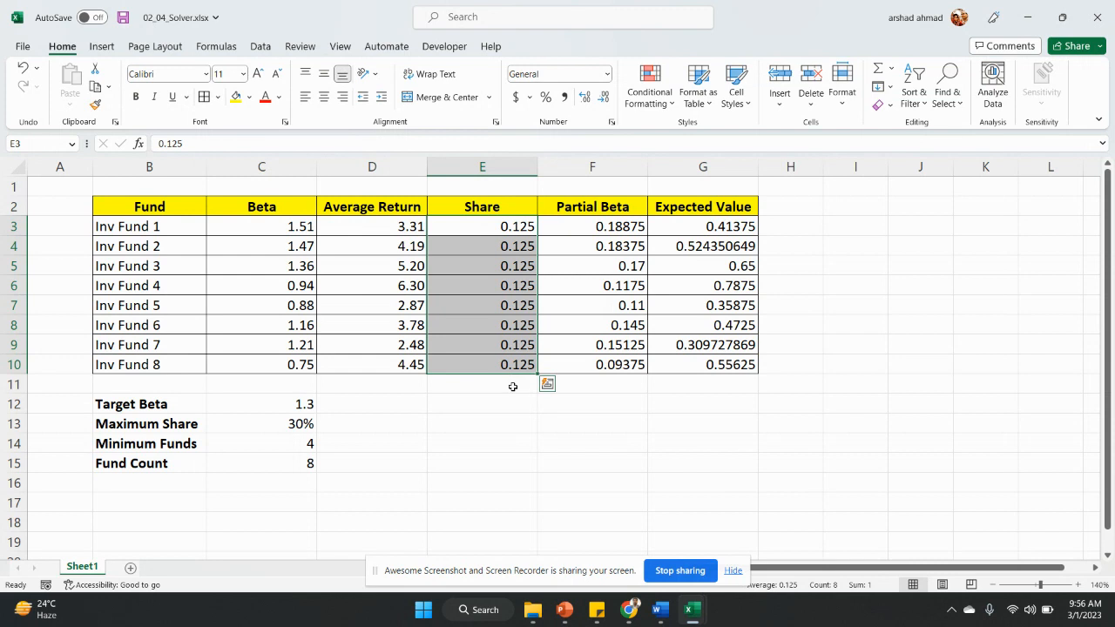
click(513, 386)
text(=)
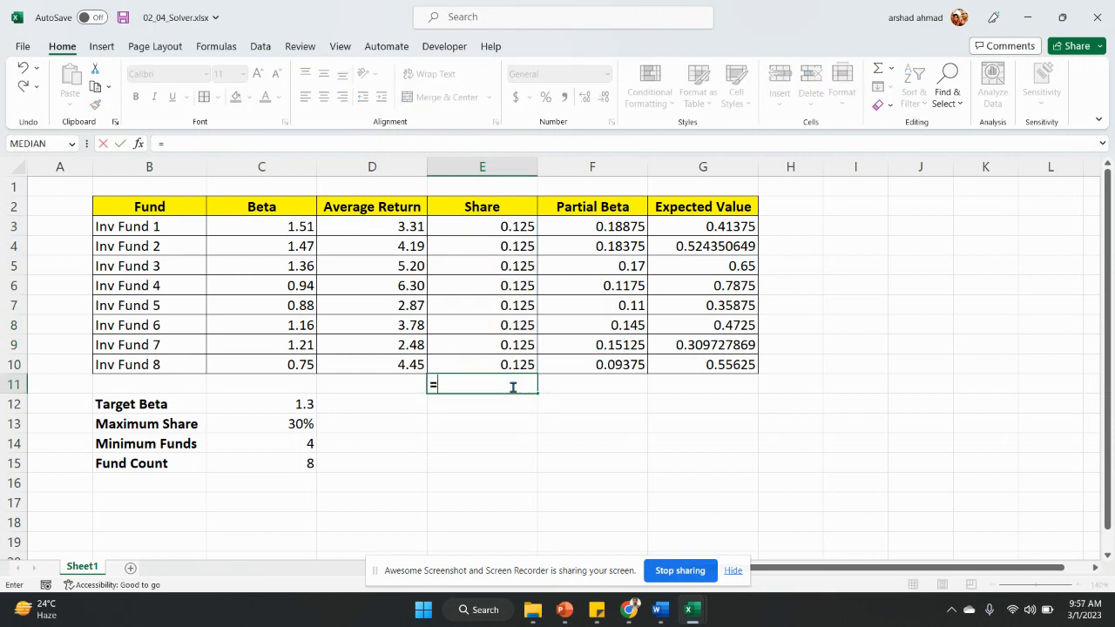
text(sum()
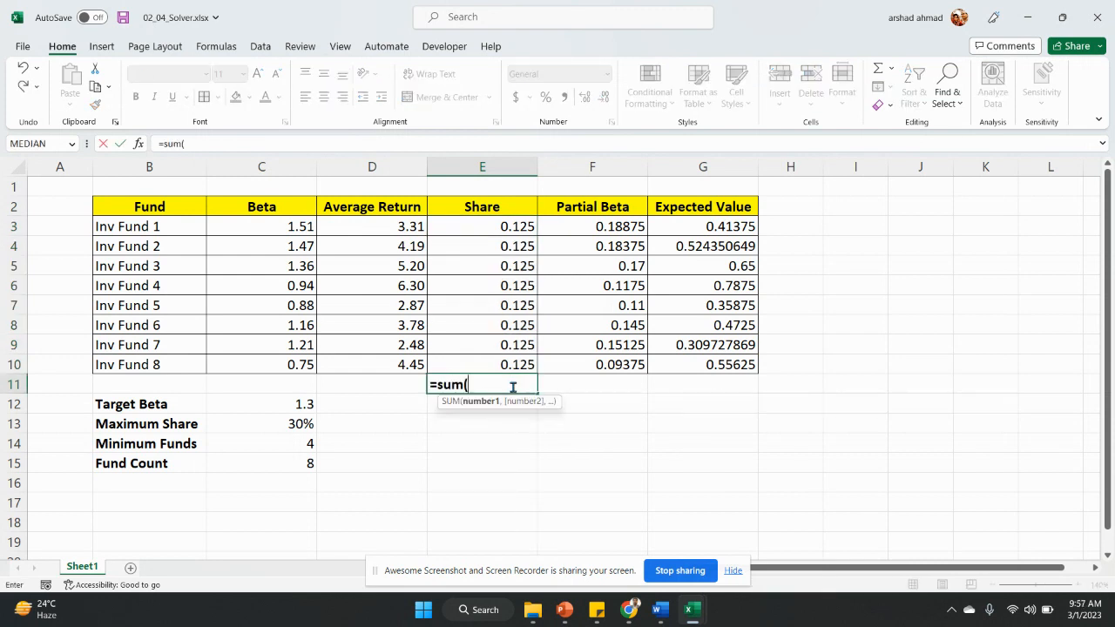
key(Up)
key(shift+Up)
key(shift+Up)
key(shift+Up)
key(shift+Up)
key(shift+Up)
key(shift+Up)
key(shift+Up)
text())
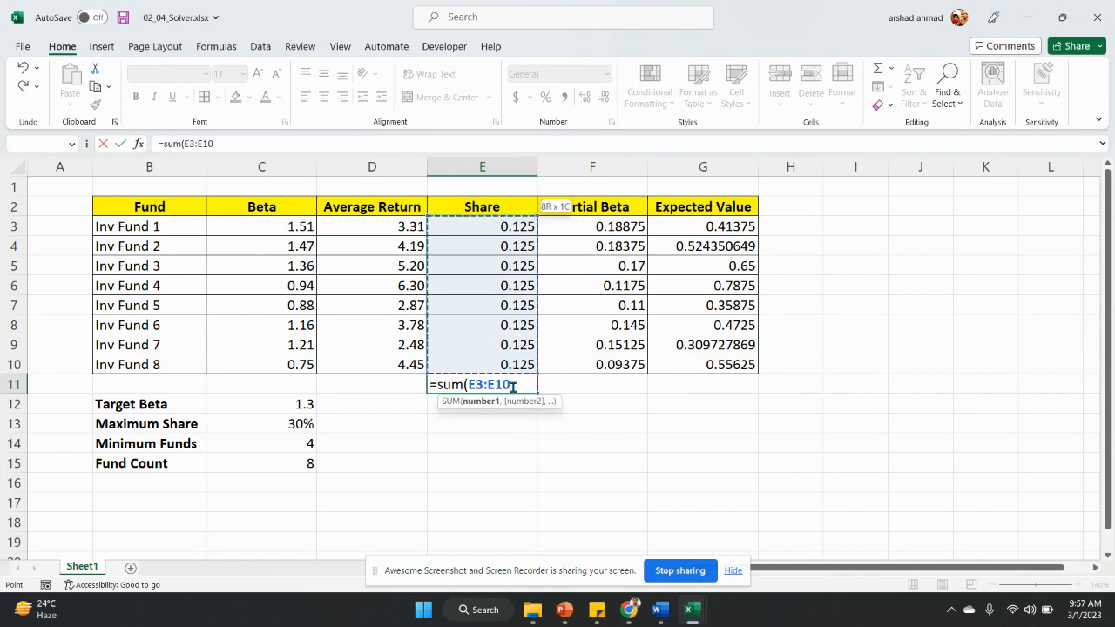
key(Return)
Copy the Share total formula across to F11:G11 and fill the Expected Value total in G11 with yellow.
click(513, 386)
key(ctrl+c)
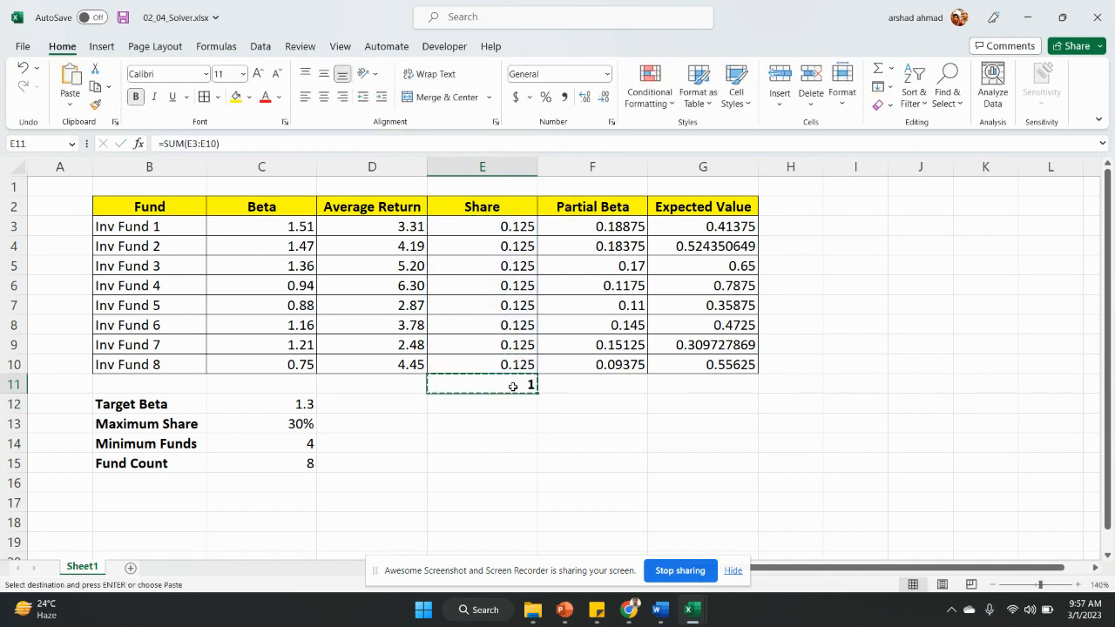
key(shift+Right)
key(shift+Right)
key(ctrl+v)
click(684, 390)
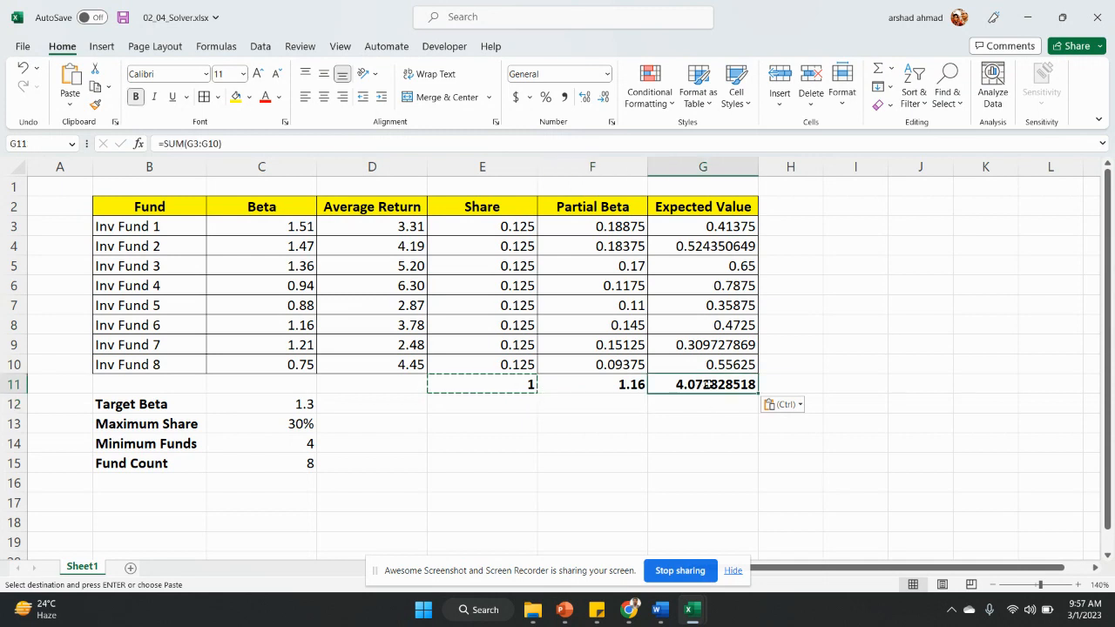
click(235, 97)
drag(510, 230, 514, 367)
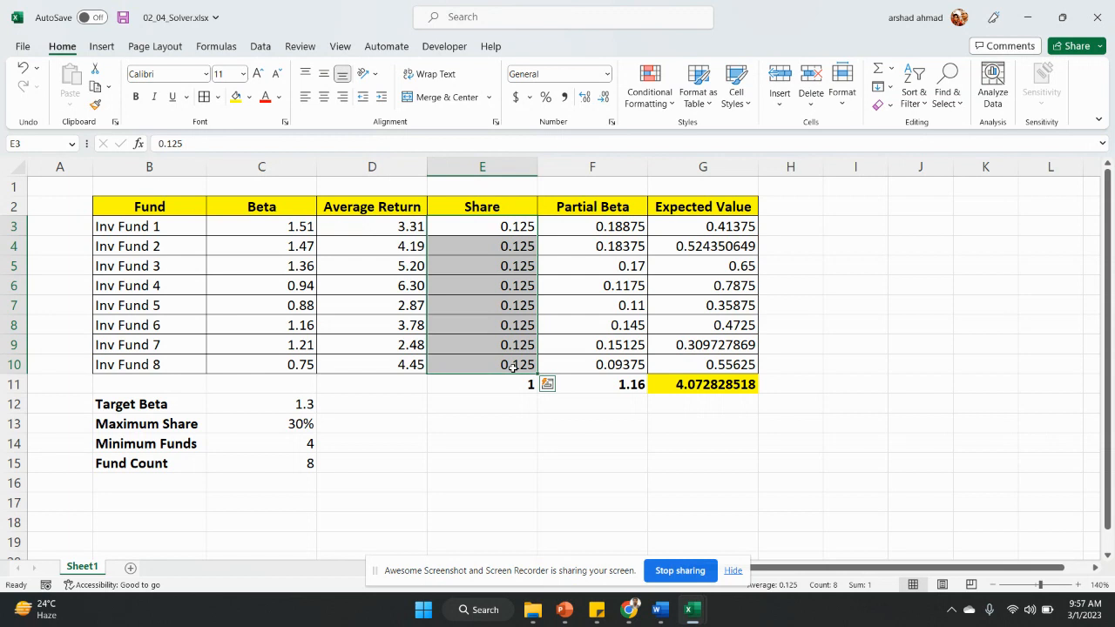
drag(153, 207, 305, 263)
click(462, 252)
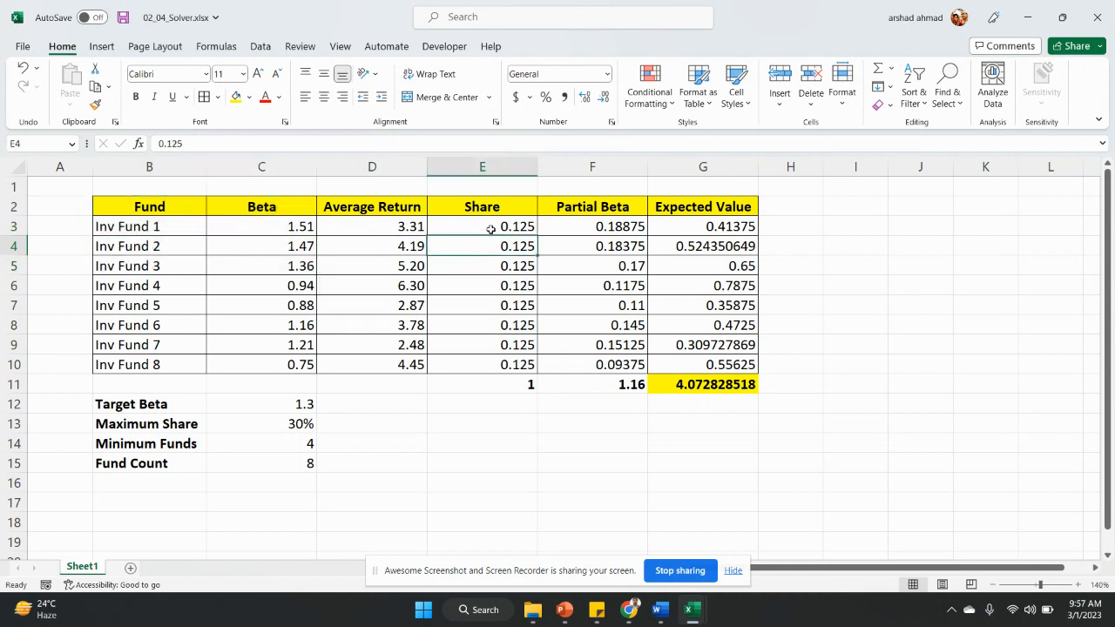
drag(491, 228, 503, 362)
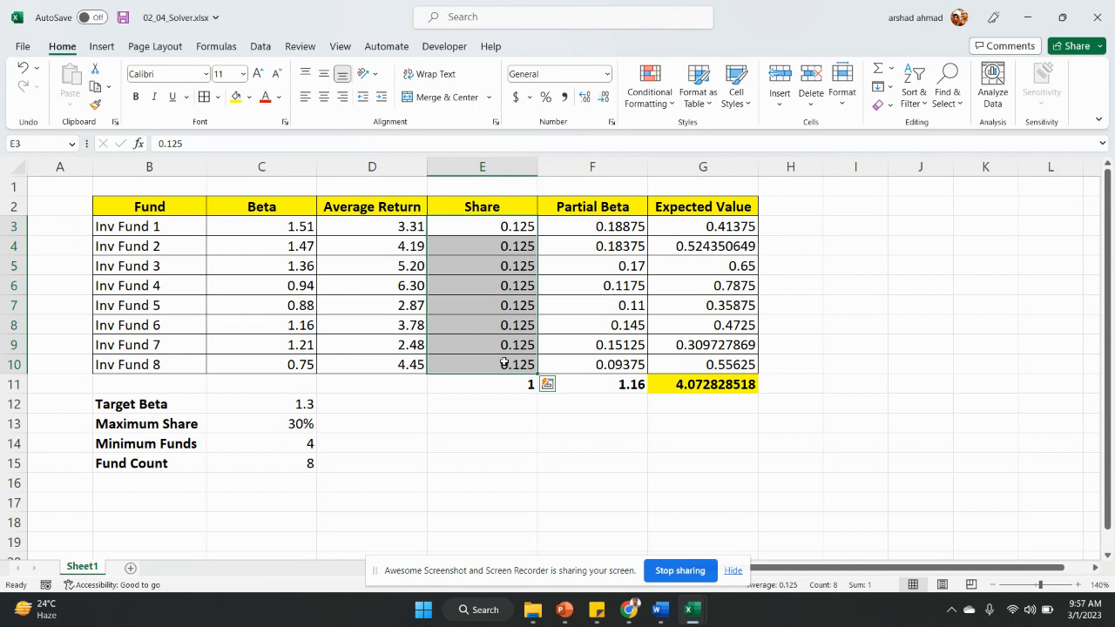
click(705, 389)
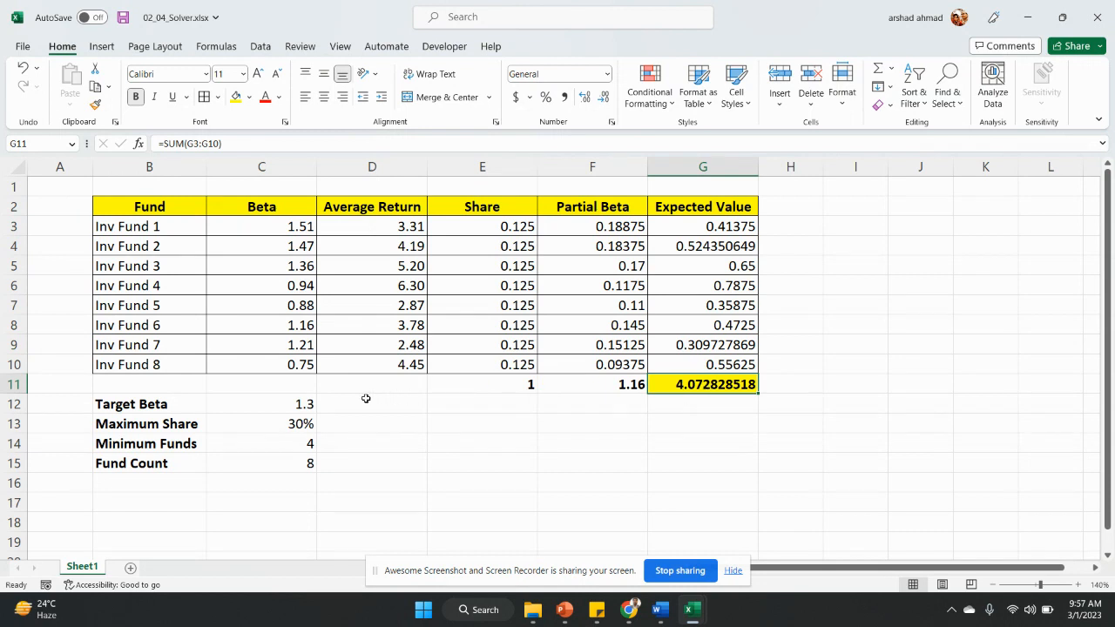
Switch to PowerPoint to review the requirements on the Investment Portfolio Maximizer slide, and return to the Excel workbook.
click(564, 610)
click(684, 543)
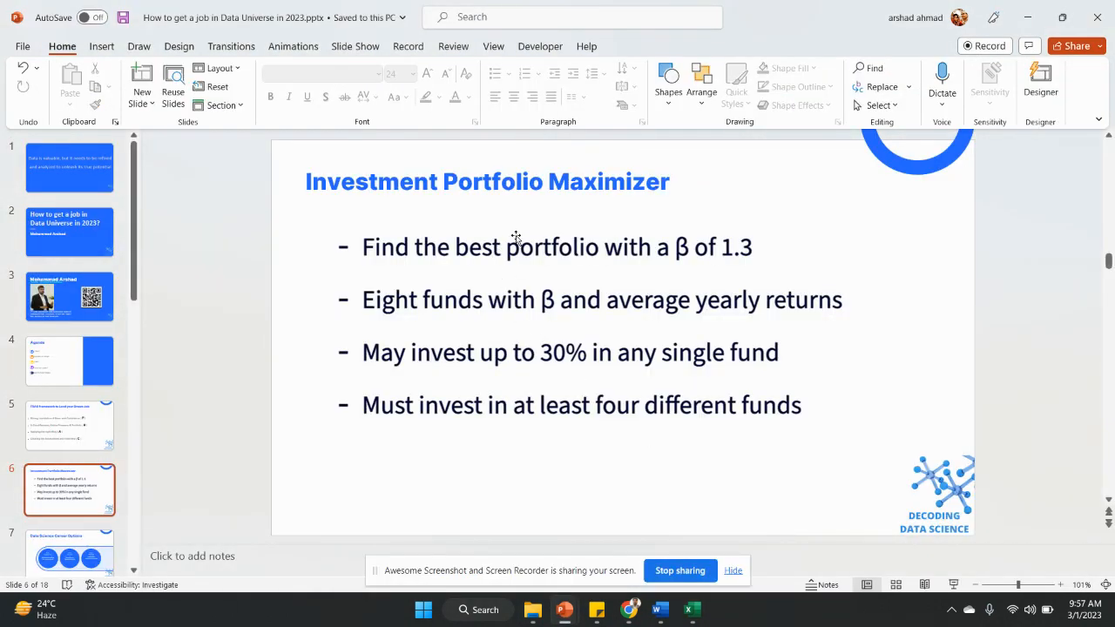
click(1041, 26)
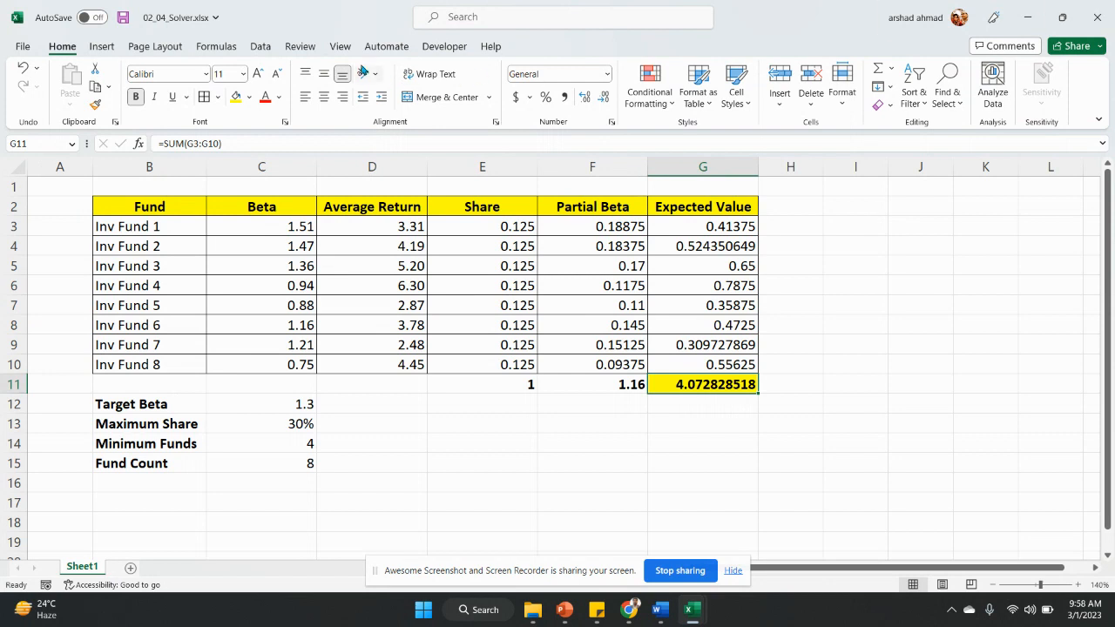
Check in the Excel Add-ins manager whether Solver Add-in is enabled, and accept the add-in selection.
click(262, 49)
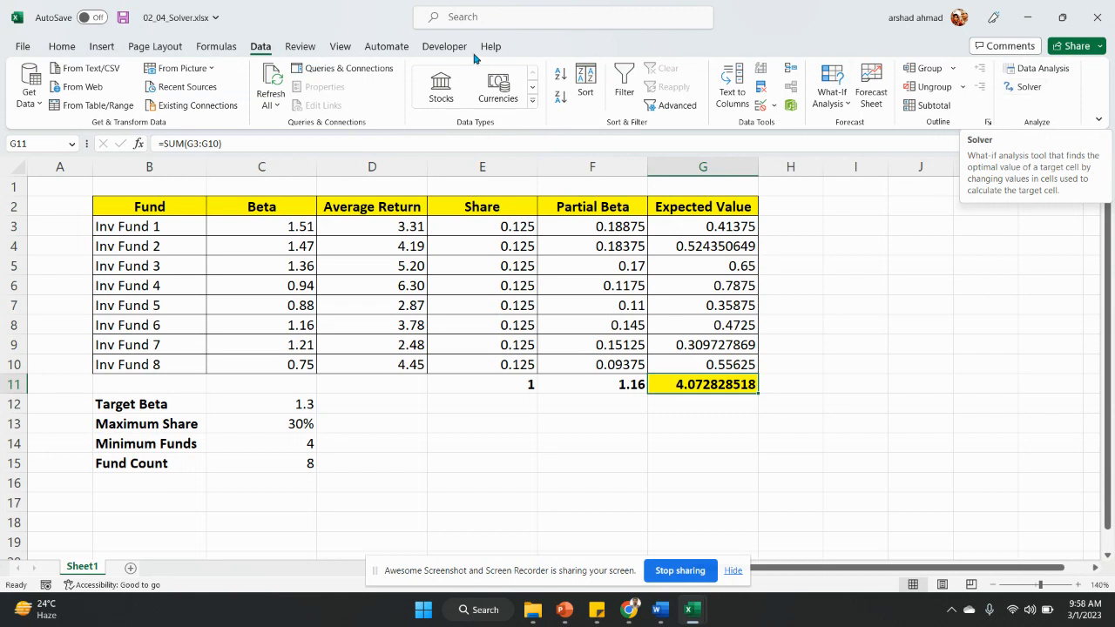
click(25, 48)
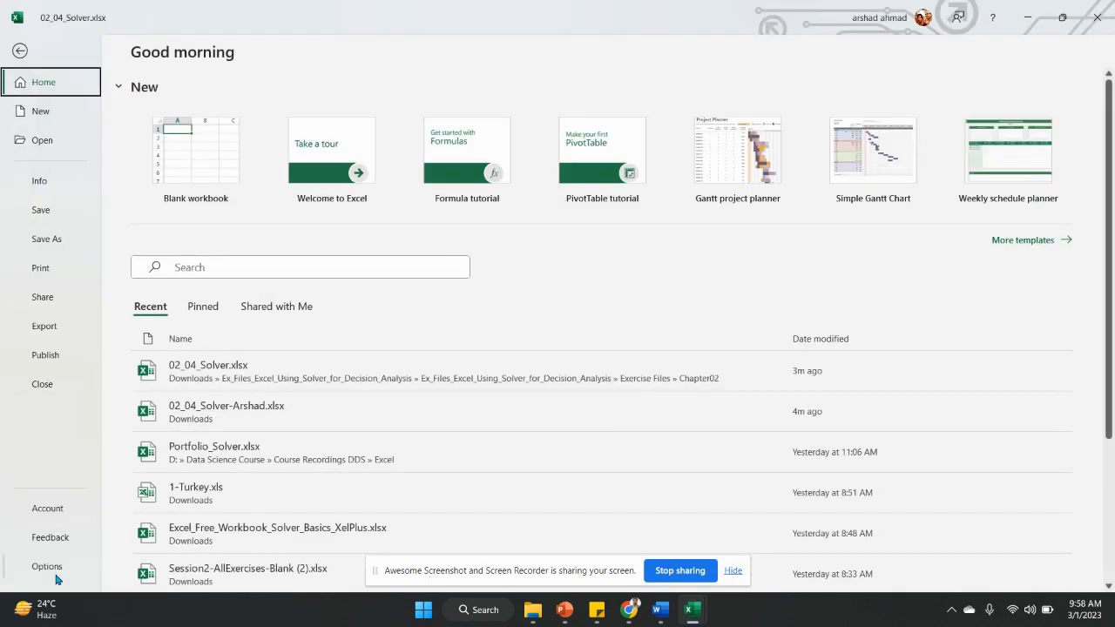
click(26, 568)
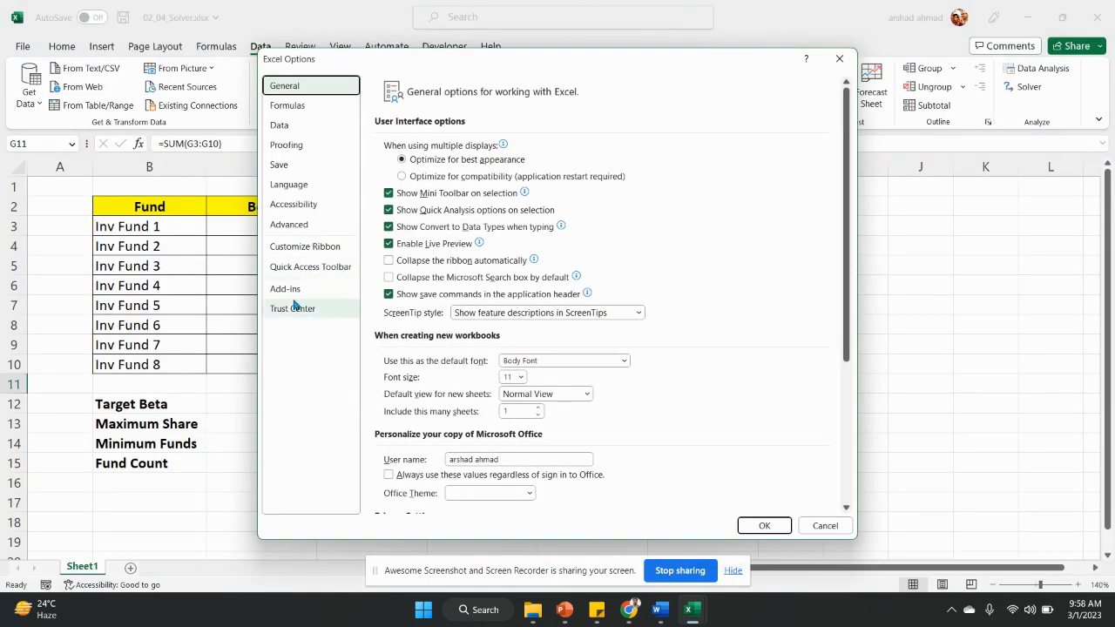
click(300, 289)
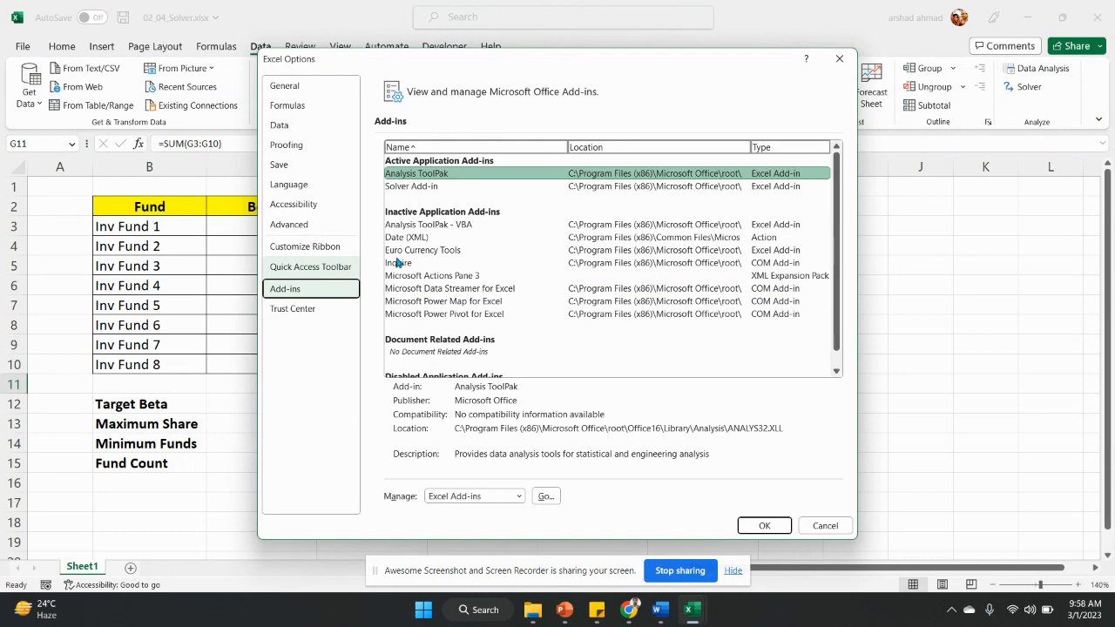
click(460, 502)
click(462, 511)
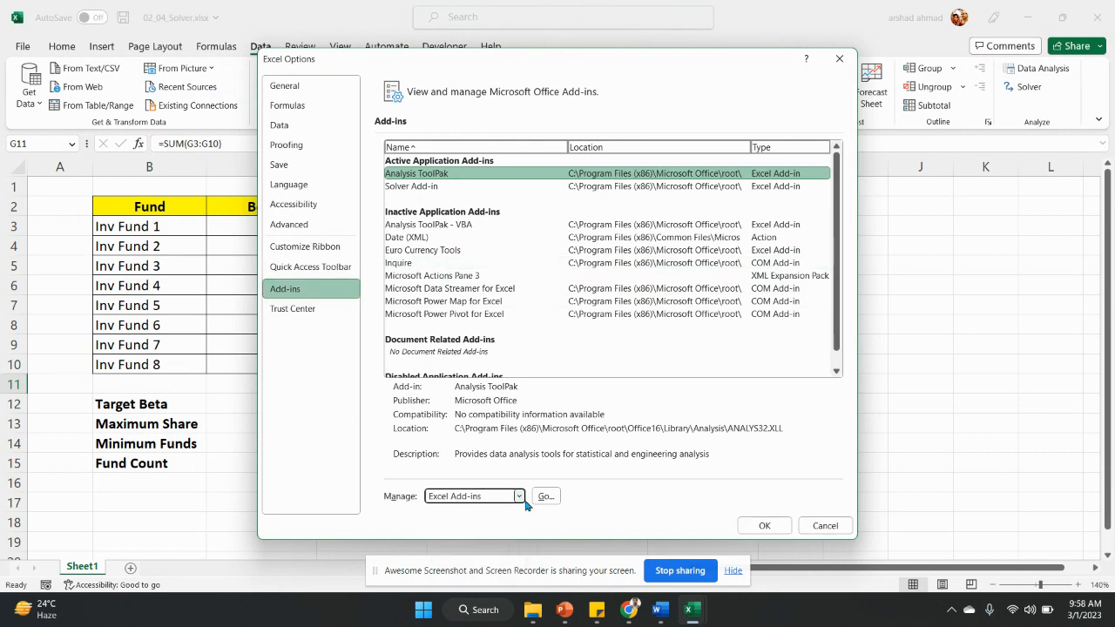
click(545, 496)
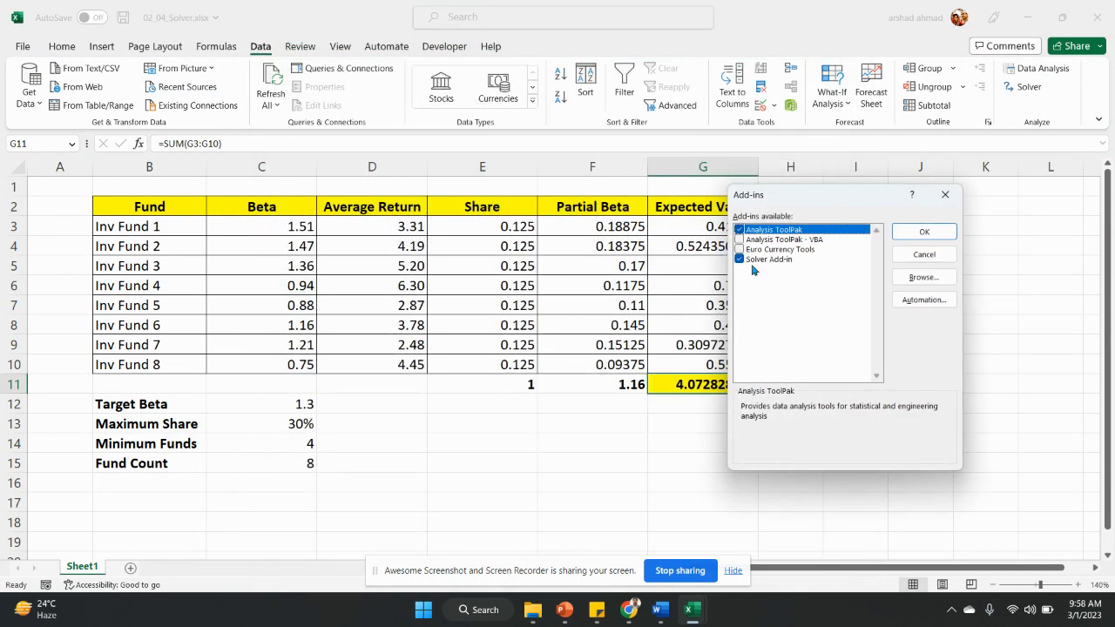
click(927, 234)
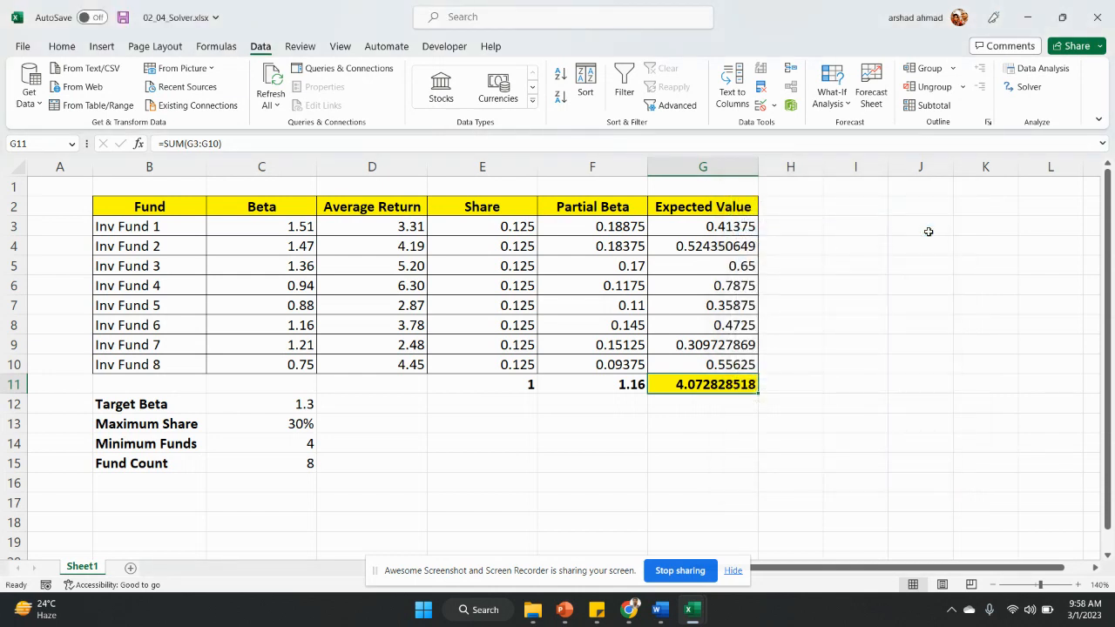
Open Solver and set the objective to the Expected Value total in G11, with Share cells E3:E10 as the changing variables.
drag(517, 219, 514, 365)
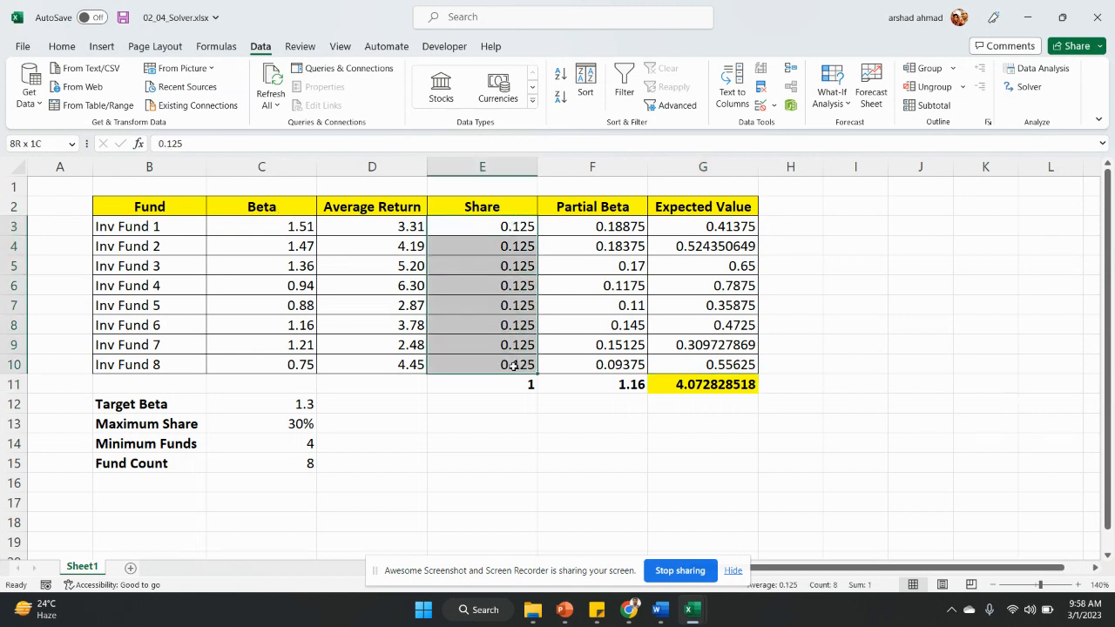
click(703, 385)
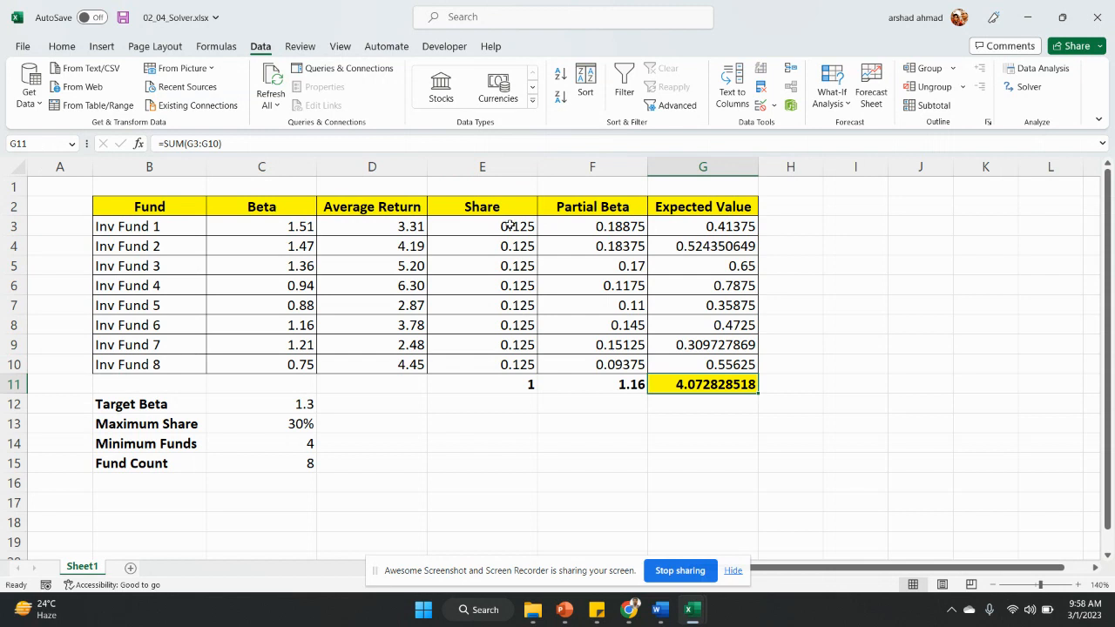
click(1030, 87)
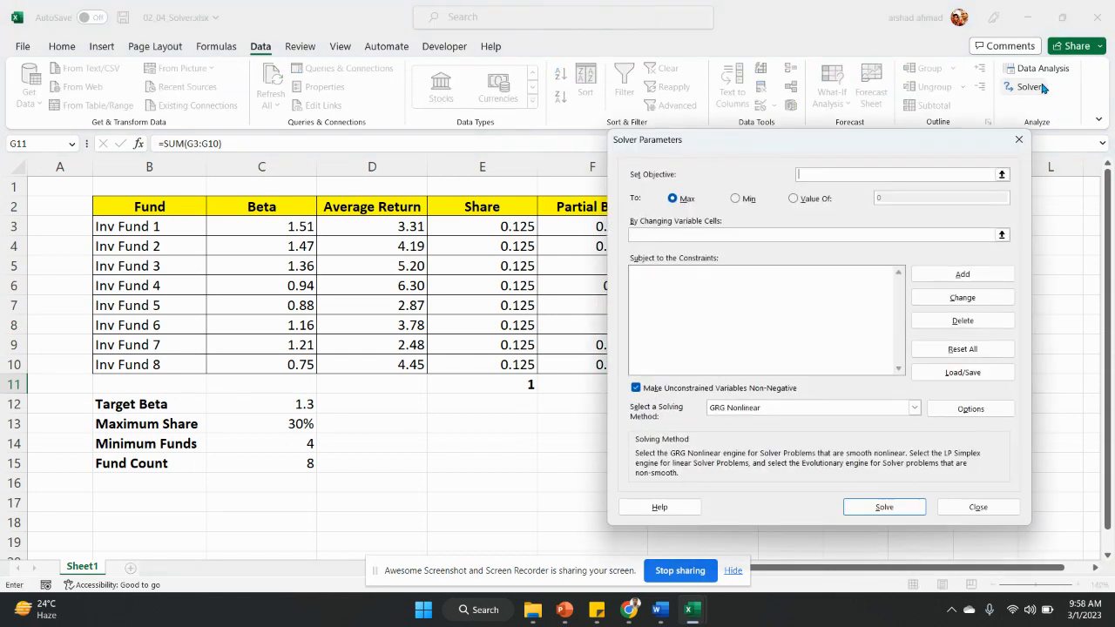
drag(808, 141, 931, 137)
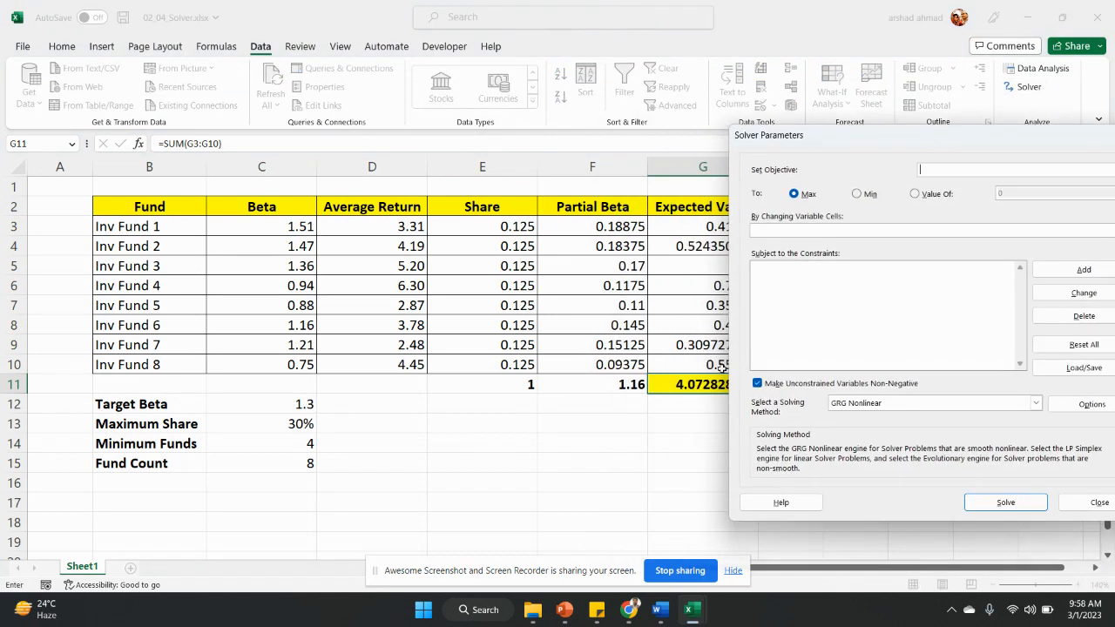
click(684, 388)
click(800, 228)
drag(503, 225, 501, 365)
Add a Solver constraint that makes the Share total in E11 equal to 1.
click(828, 279)
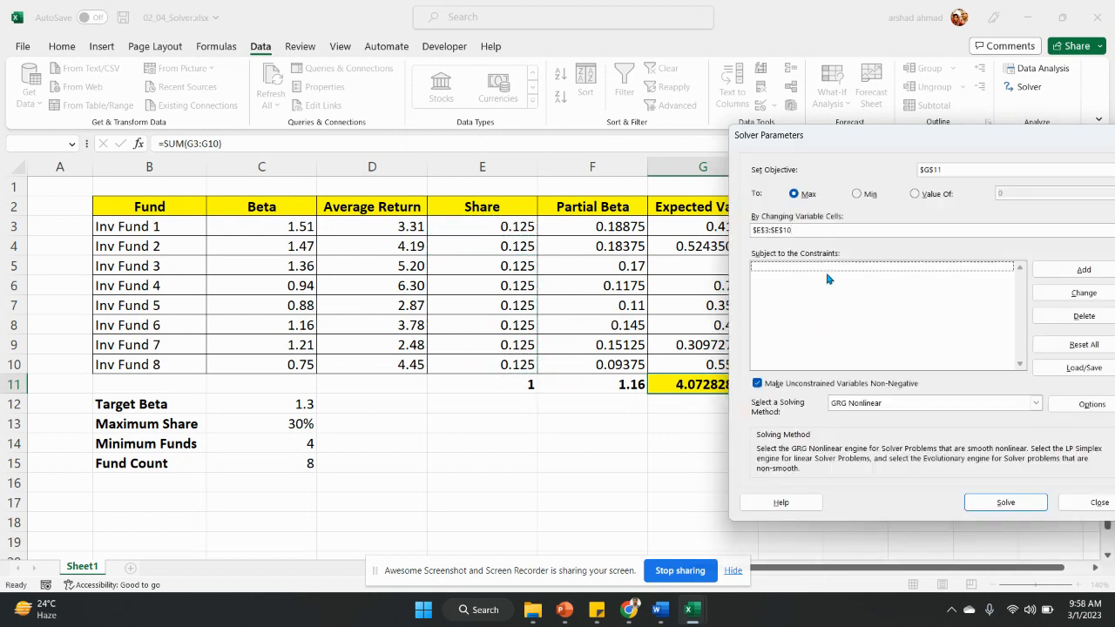
click(1049, 270)
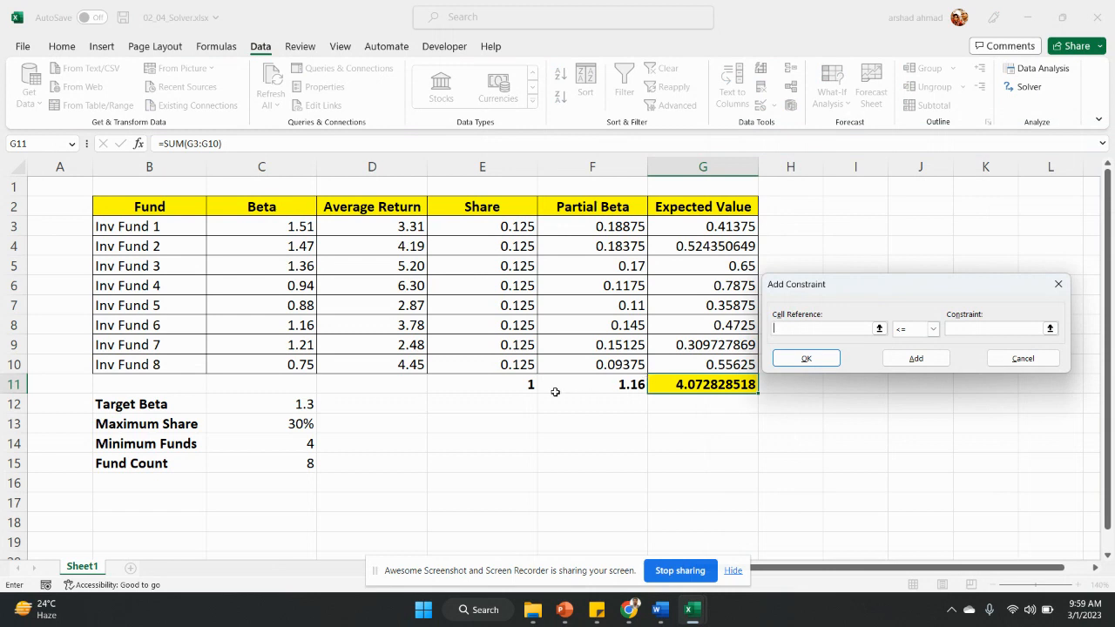
click(520, 386)
click(932, 330)
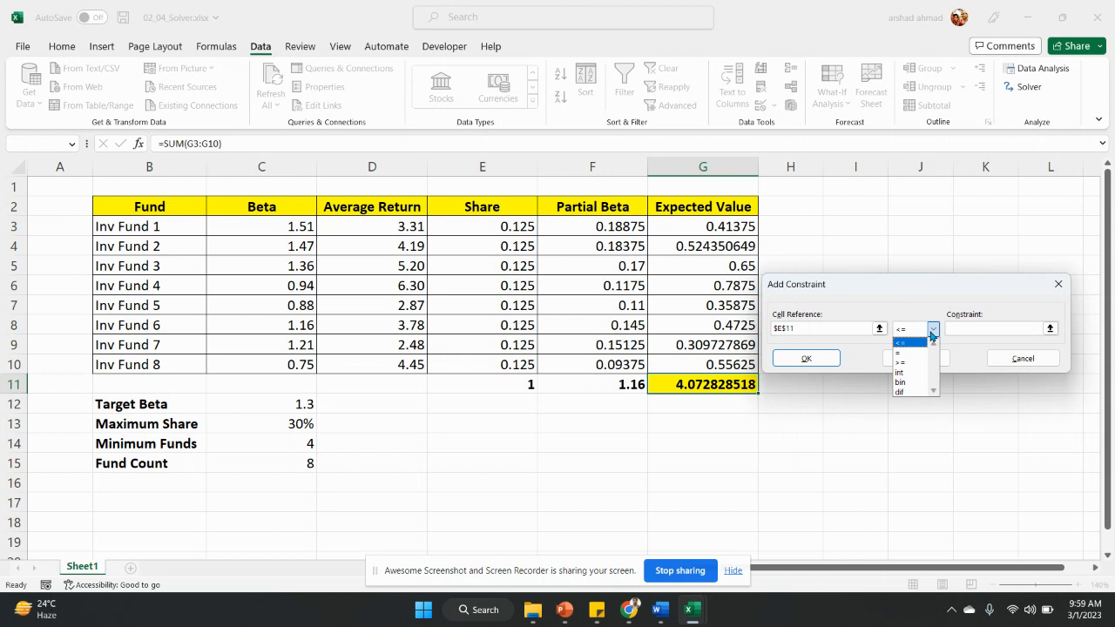
click(925, 353)
text(1)
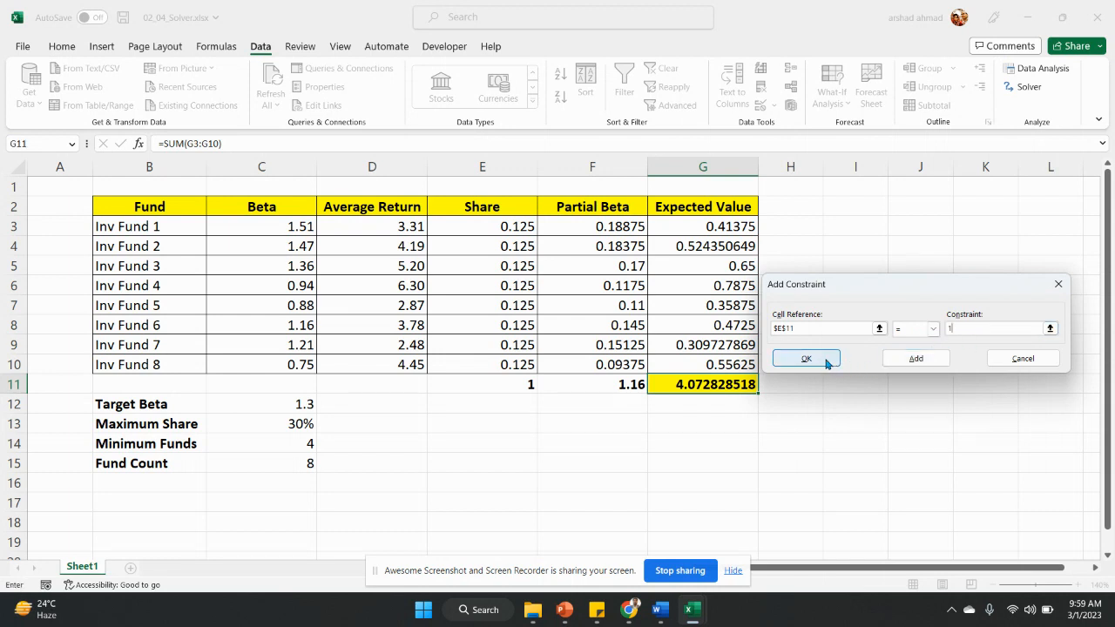
click(915, 358)
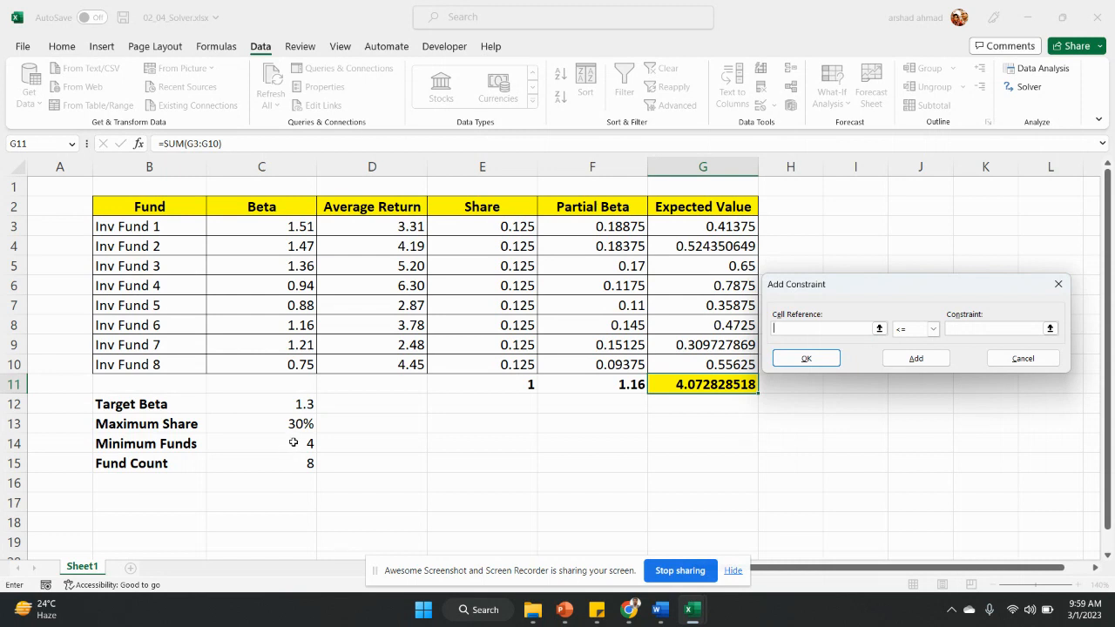
Add a Solver constraint that makes Fund Count in C15 greater than or equal to Minimum Funds in C14.
click(295, 444)
click(300, 467)
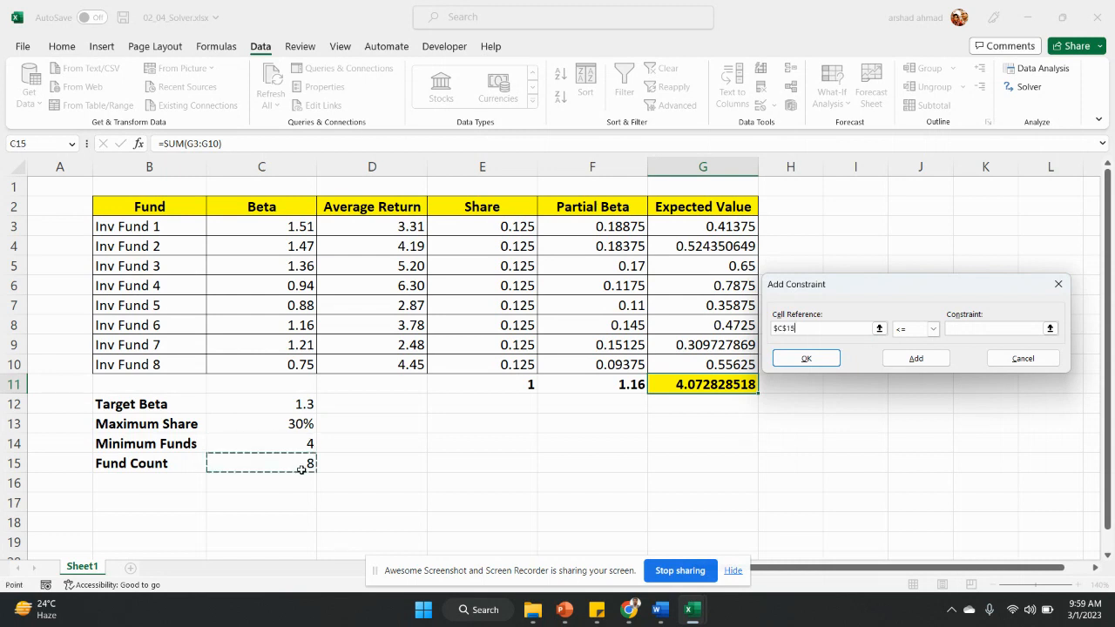
click(921, 329)
click(908, 369)
click(922, 329)
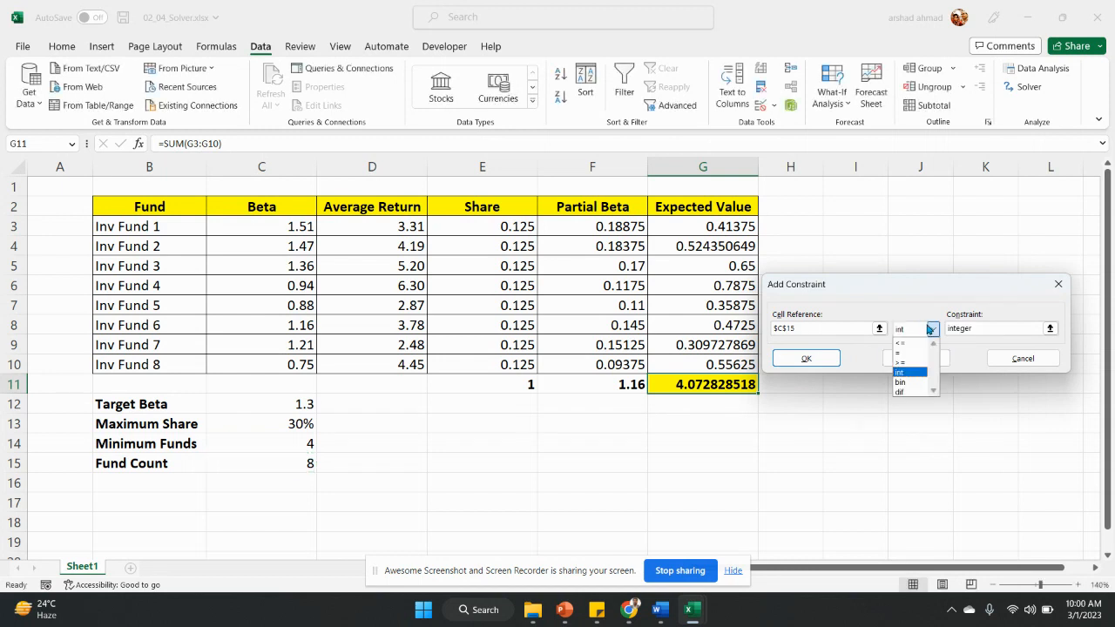
click(908, 359)
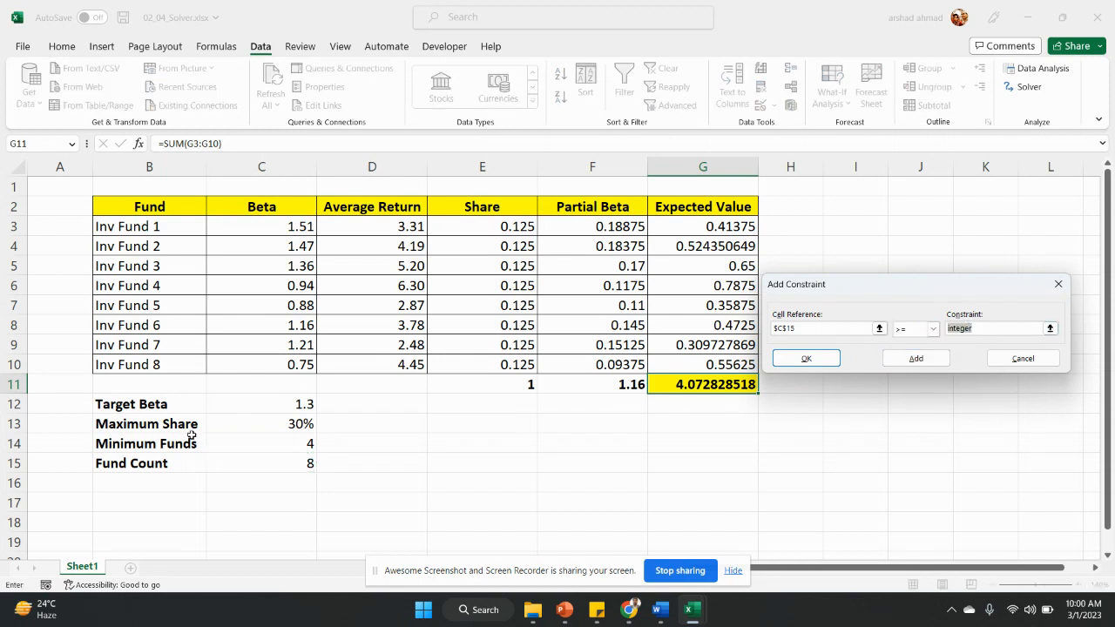
click(298, 466)
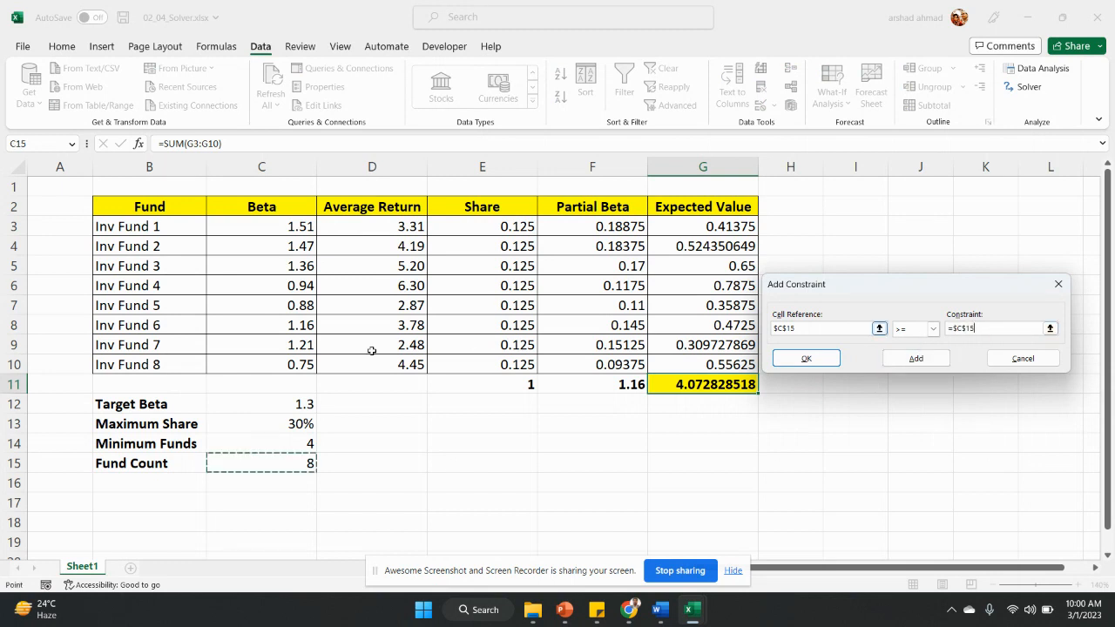
click(282, 442)
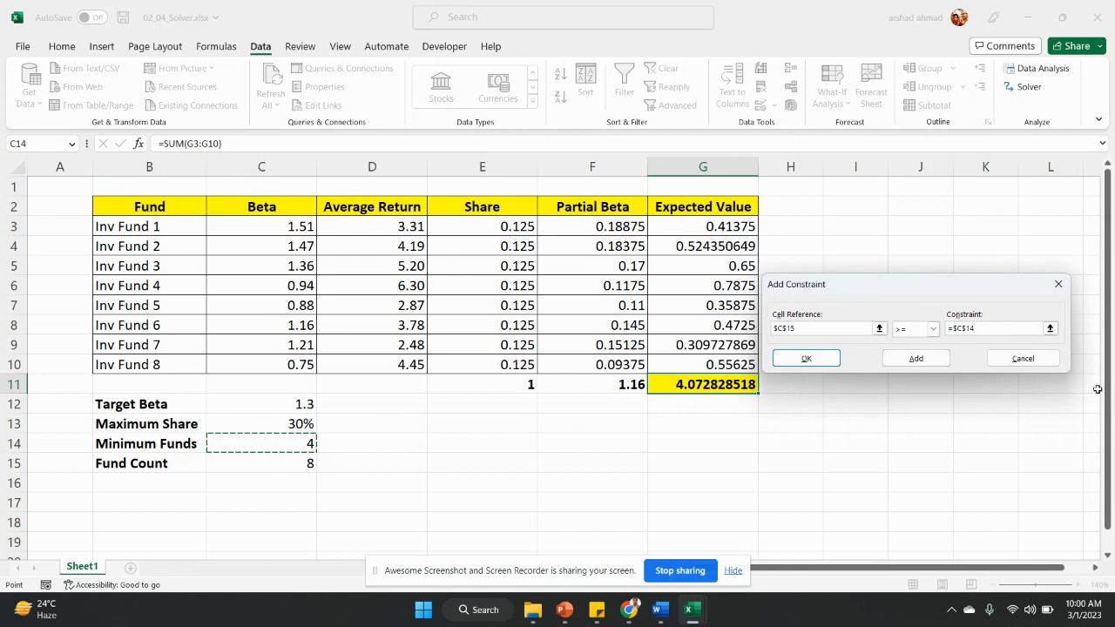
click(902, 362)
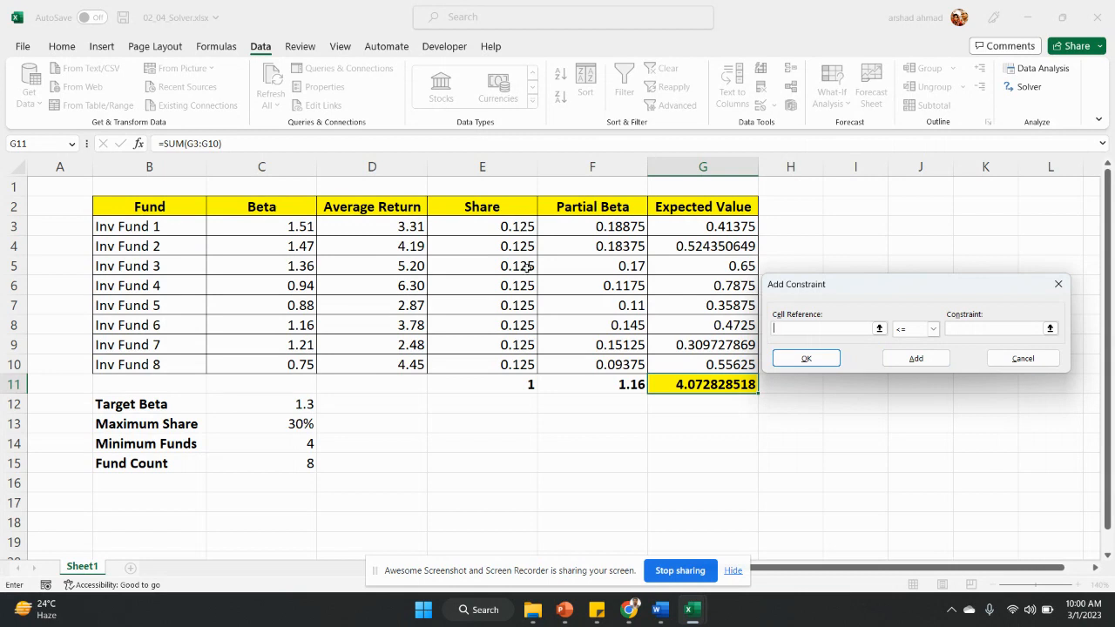
Add a Solver constraint that keeps the Share cells E3:E10 greater than or equal to 0.
drag(506, 226, 530, 366)
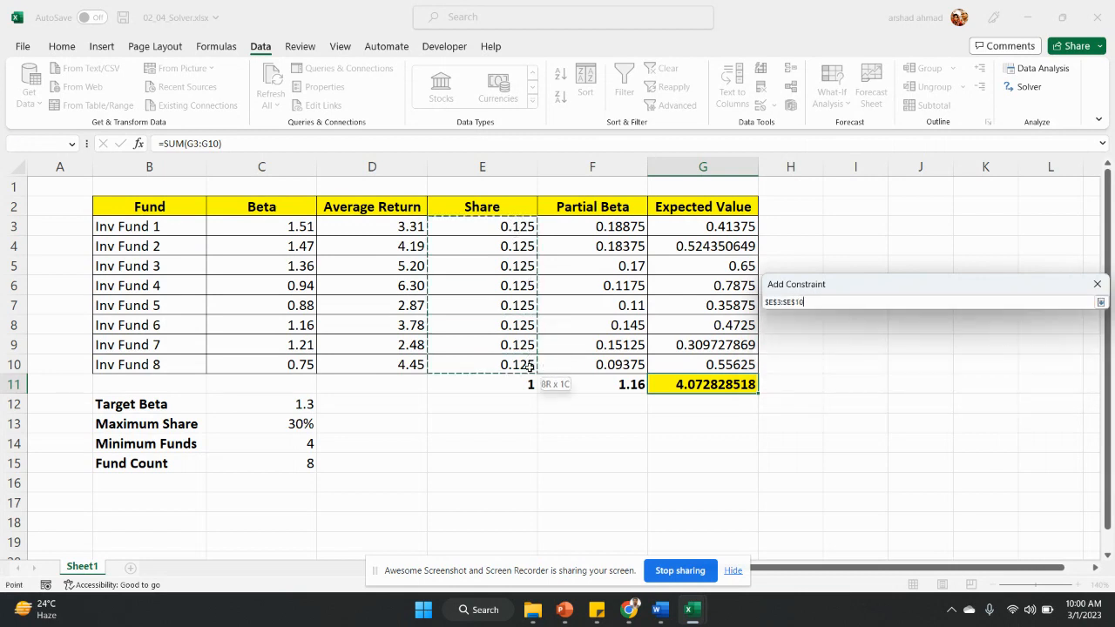
click(932, 329)
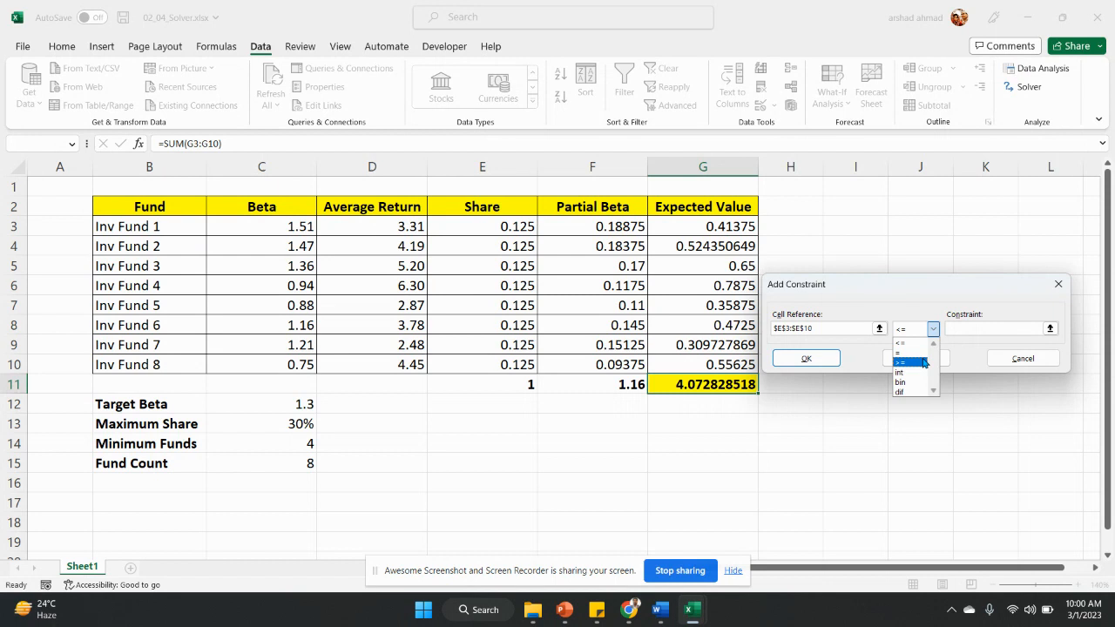
click(924, 362)
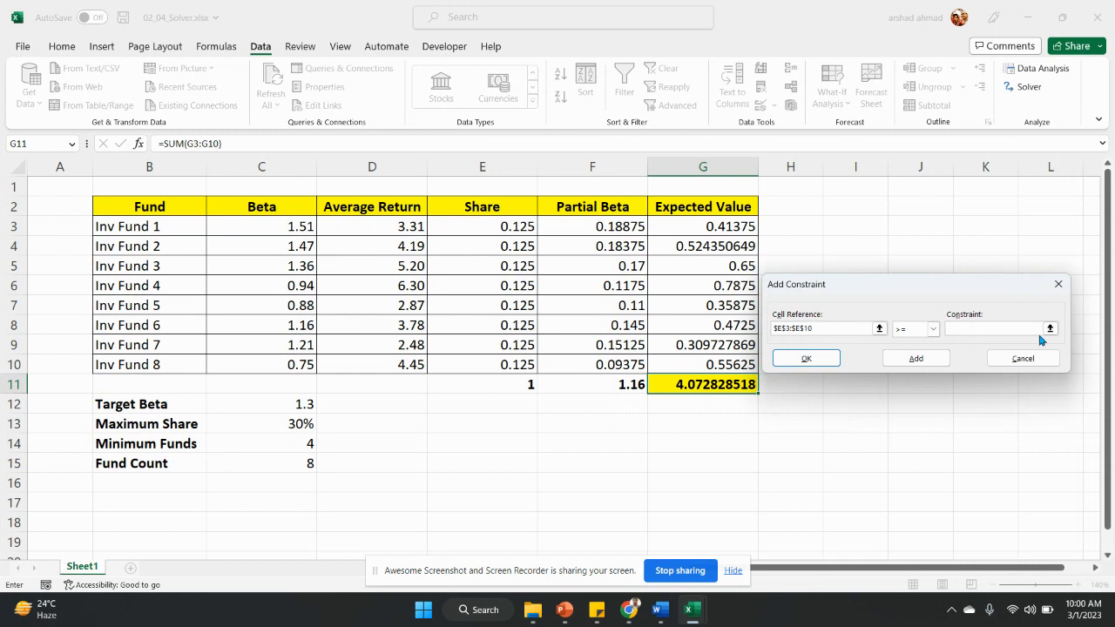
click(1012, 328)
text(0)
click(929, 362)
Add a constraint keeping the Partial Beta total in F11 at or below Target Beta in C12, and return to the Solver parameters.
click(625, 384)
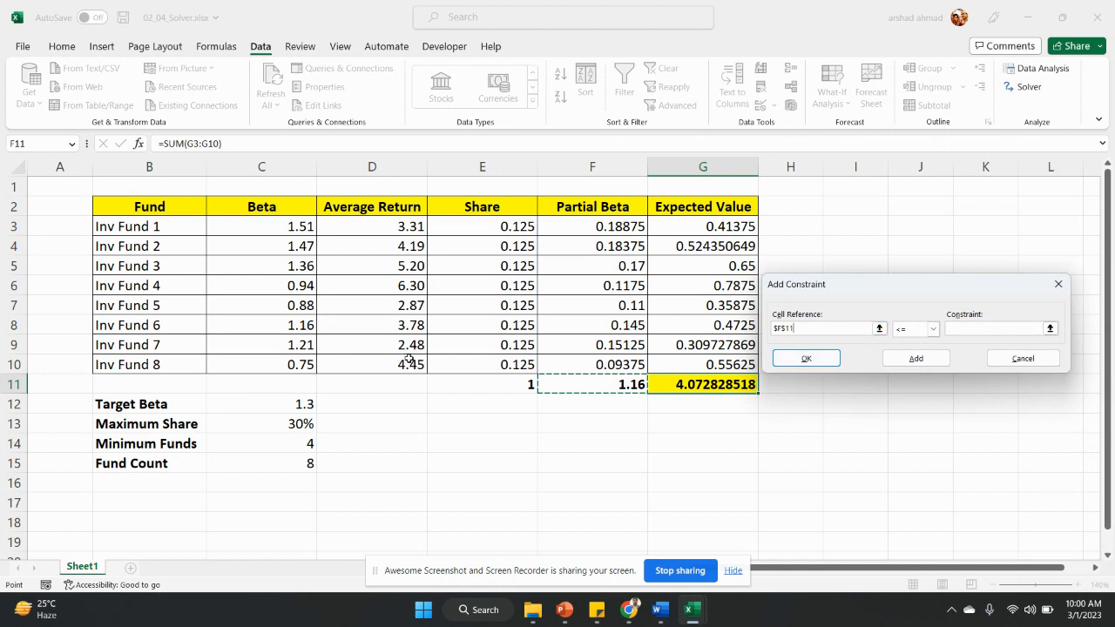
click(949, 330)
click(300, 406)
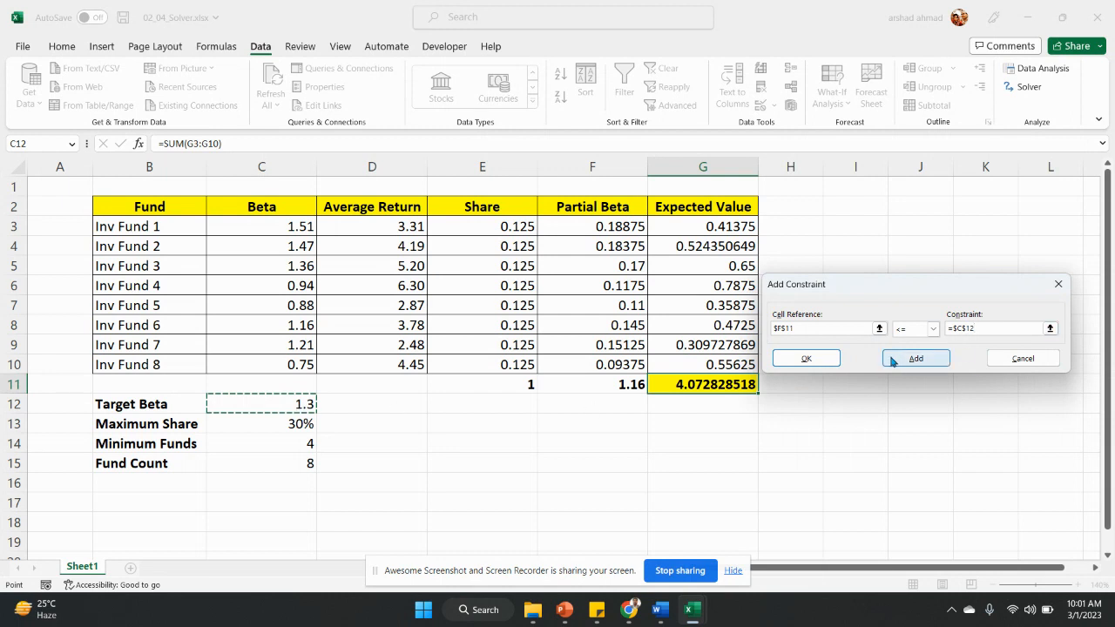
click(919, 364)
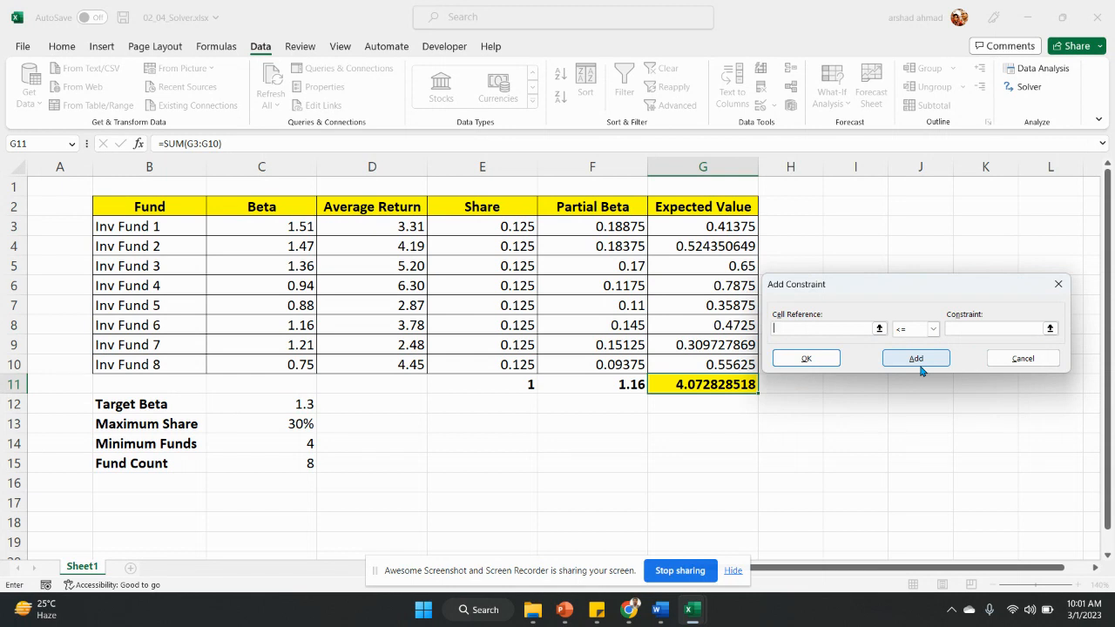
click(809, 362)
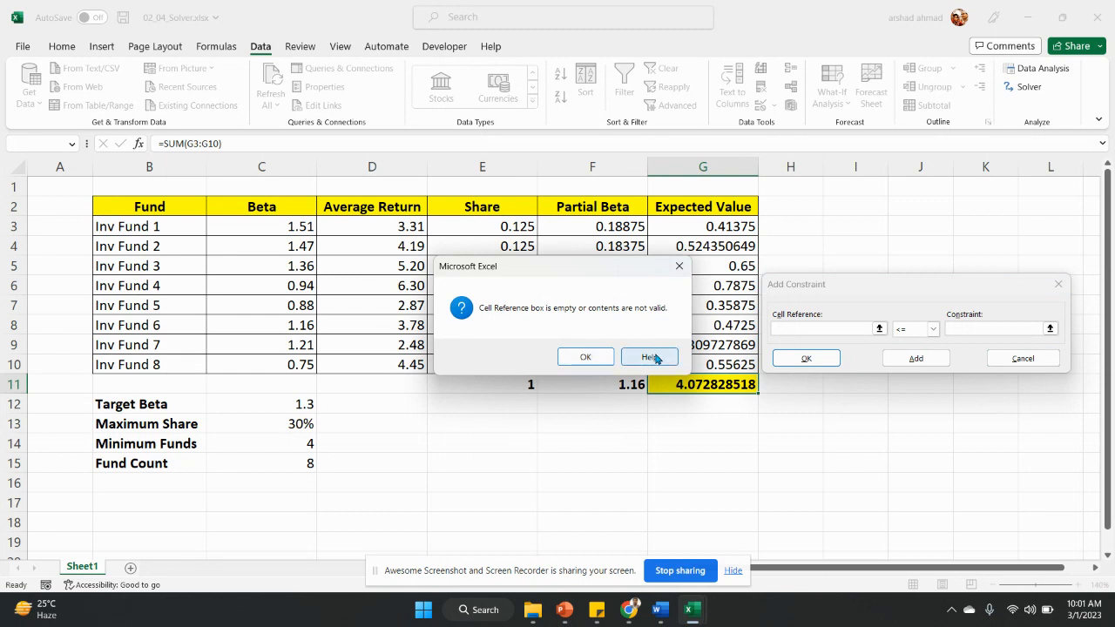
click(587, 358)
click(916, 359)
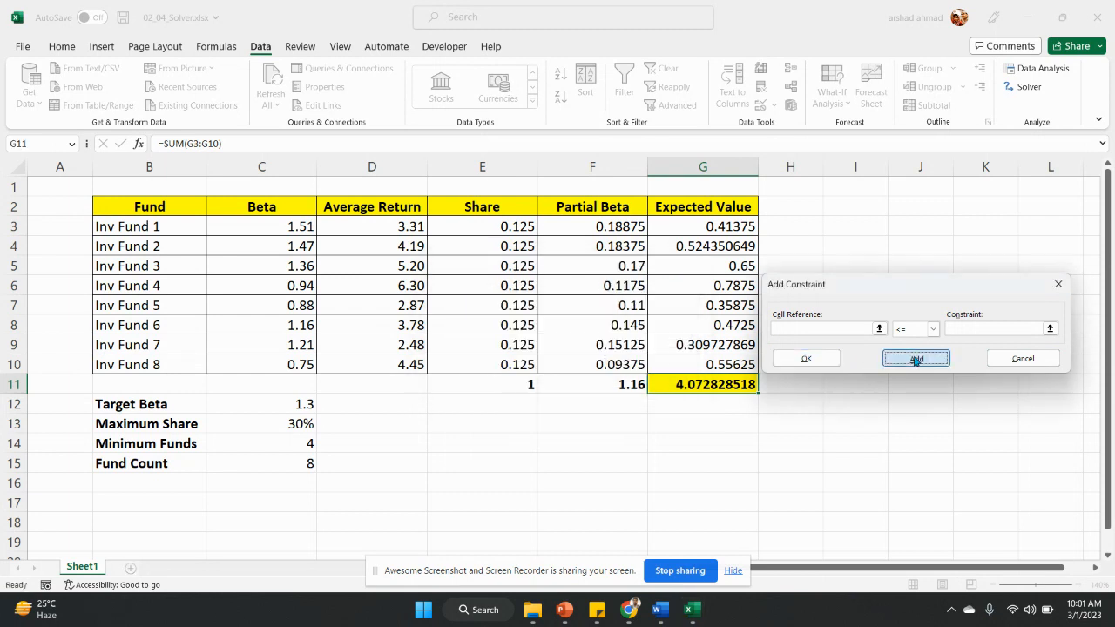
click(791, 358)
click(590, 357)
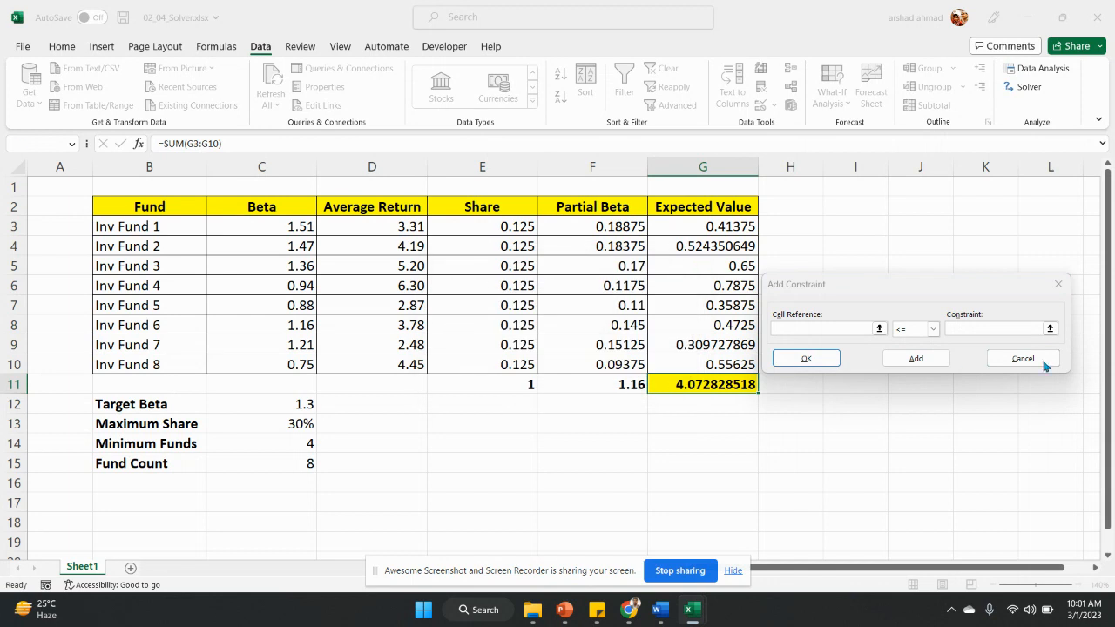
click(1045, 364)
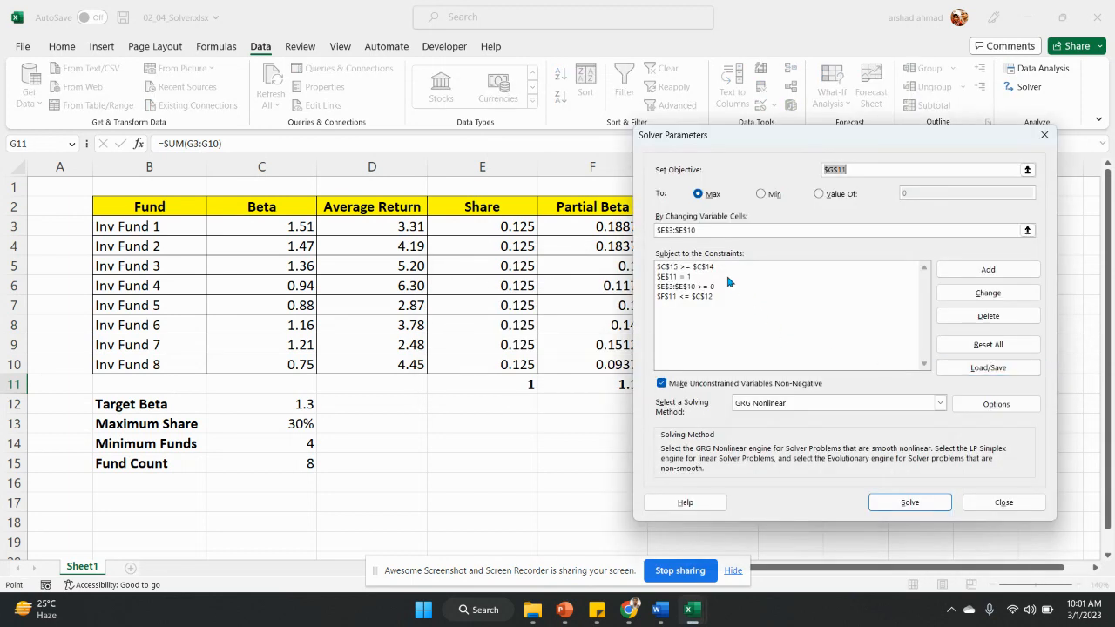
Add a constraint limiting the Share cells E3:E10 to at most Maximum Share in C13, and return to the Solver parameters.
drag(796, 135, 973, 131)
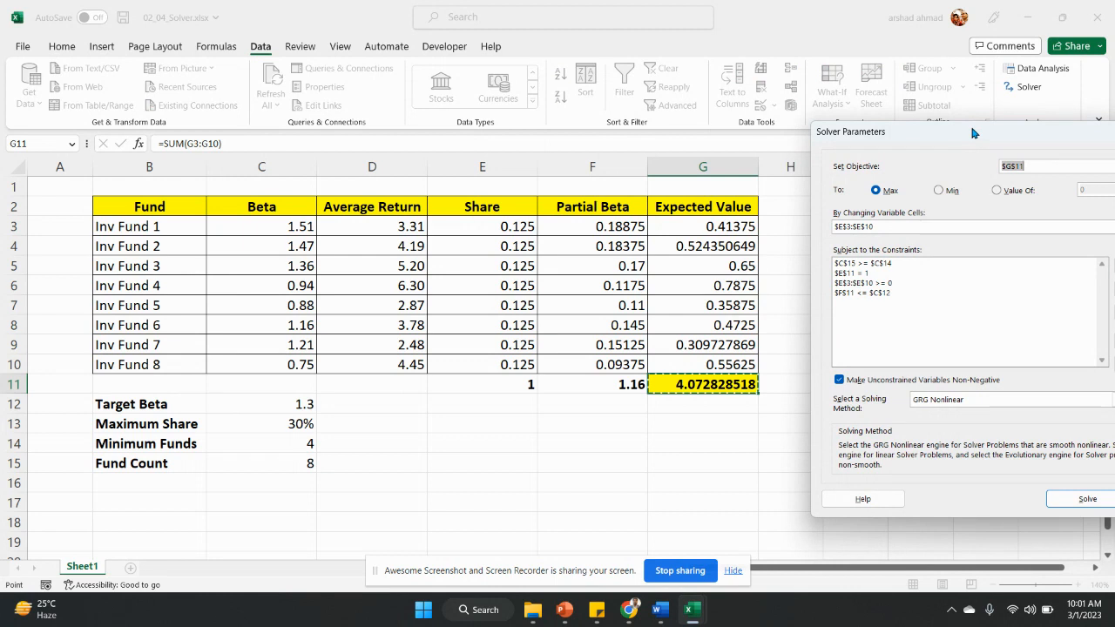
drag(973, 132, 799, 114)
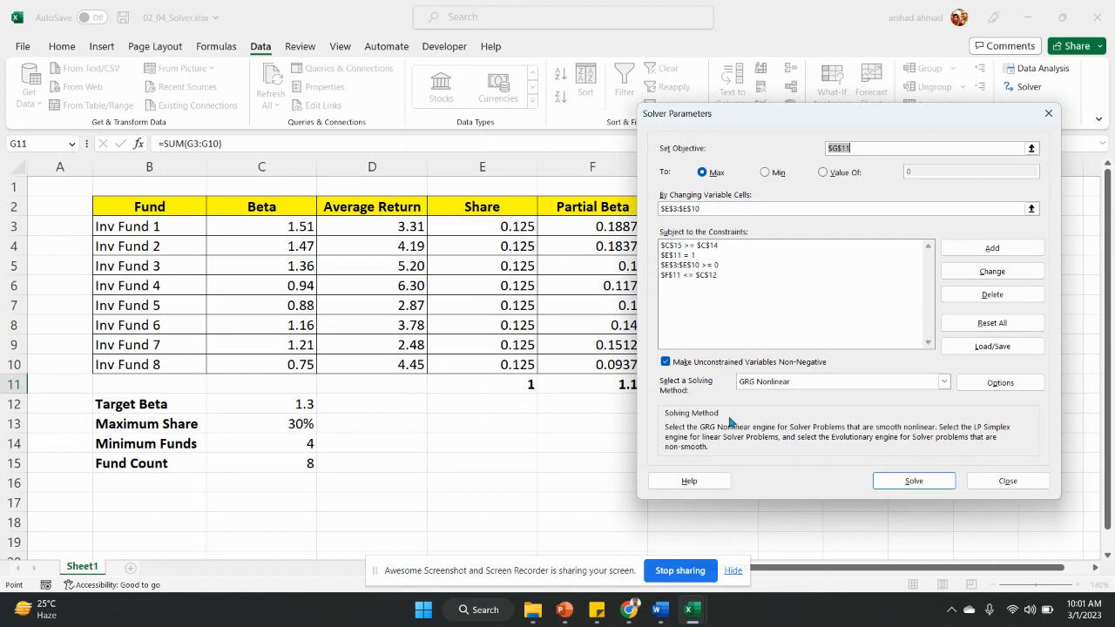
click(1008, 252)
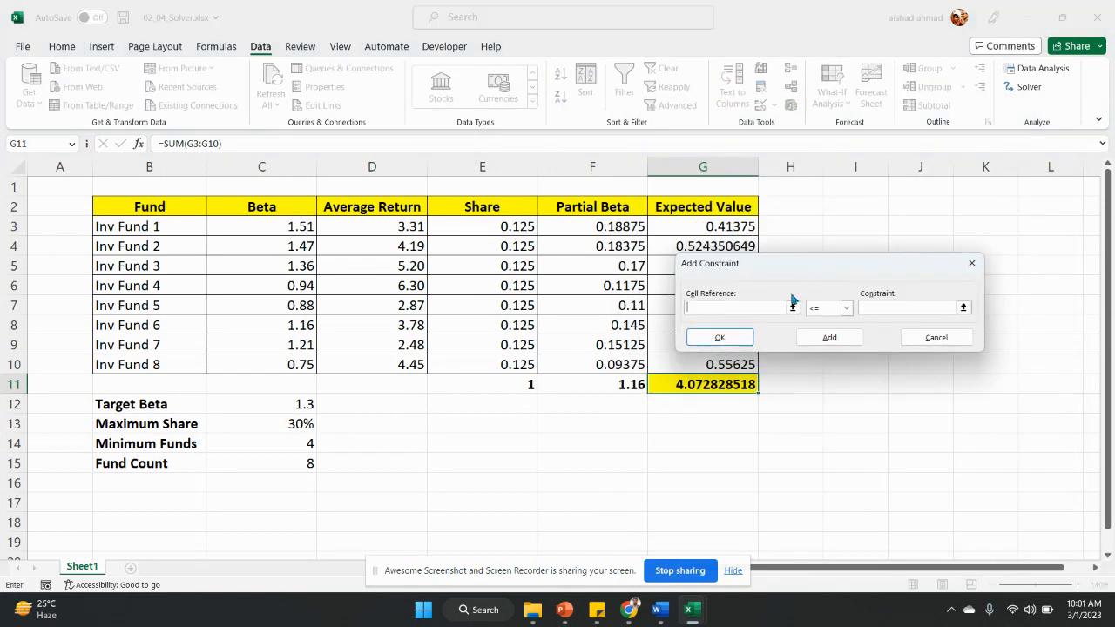
drag(514, 226, 520, 365)
click(845, 307)
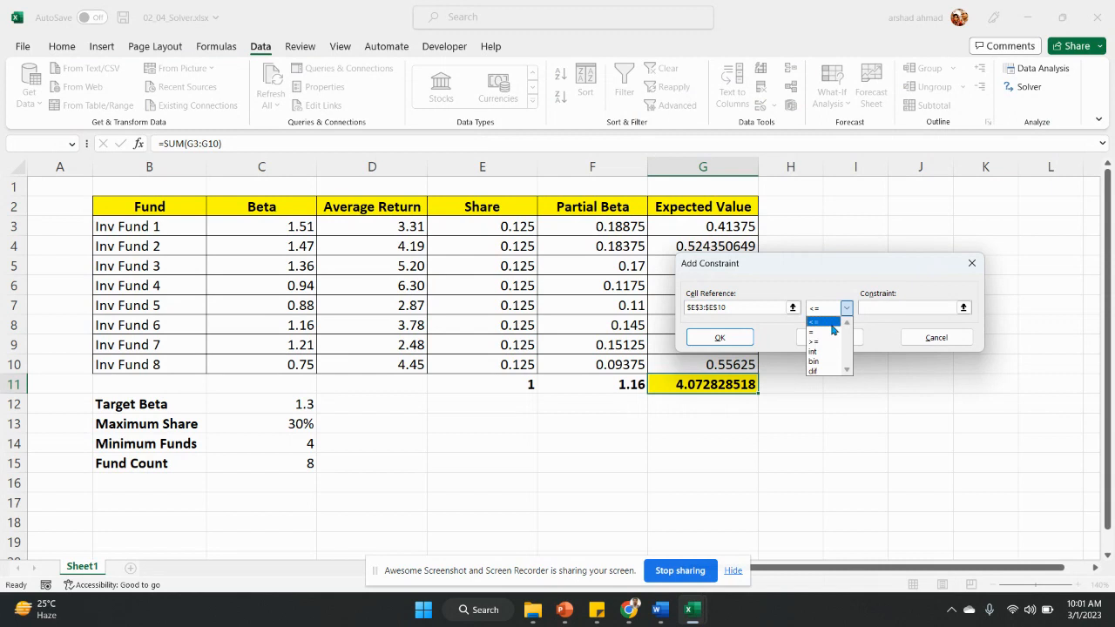
click(832, 322)
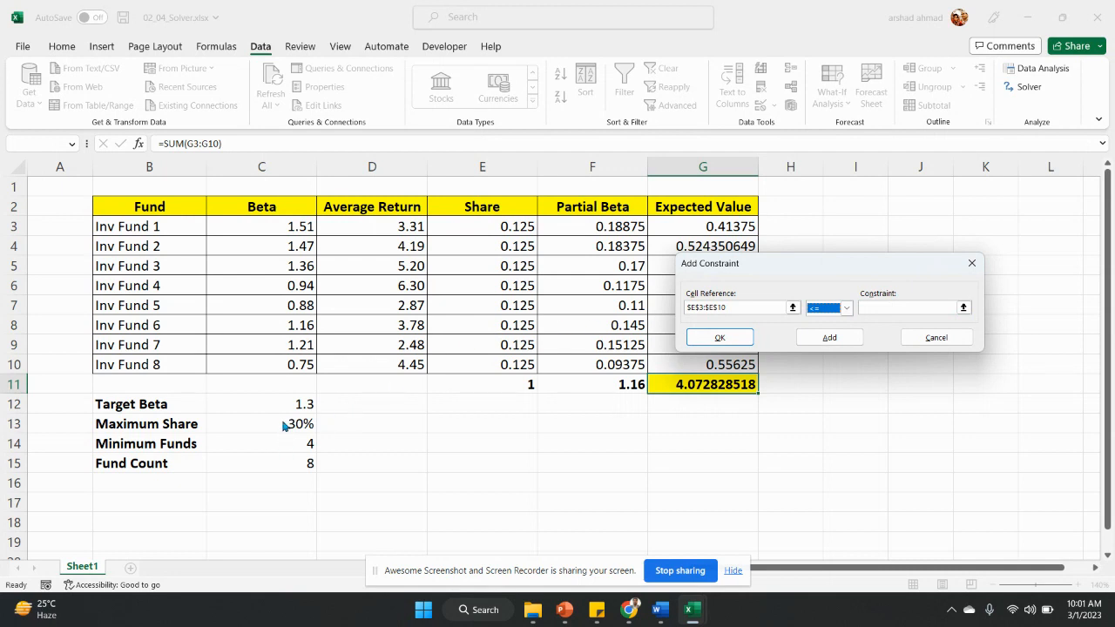
click(923, 309)
click(299, 424)
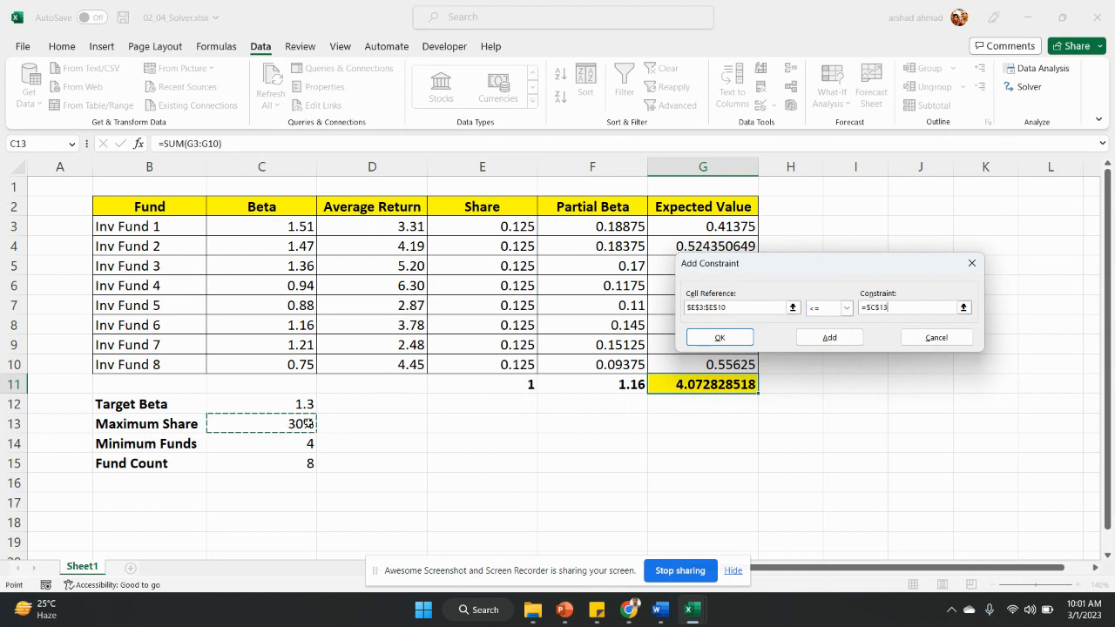
click(824, 347)
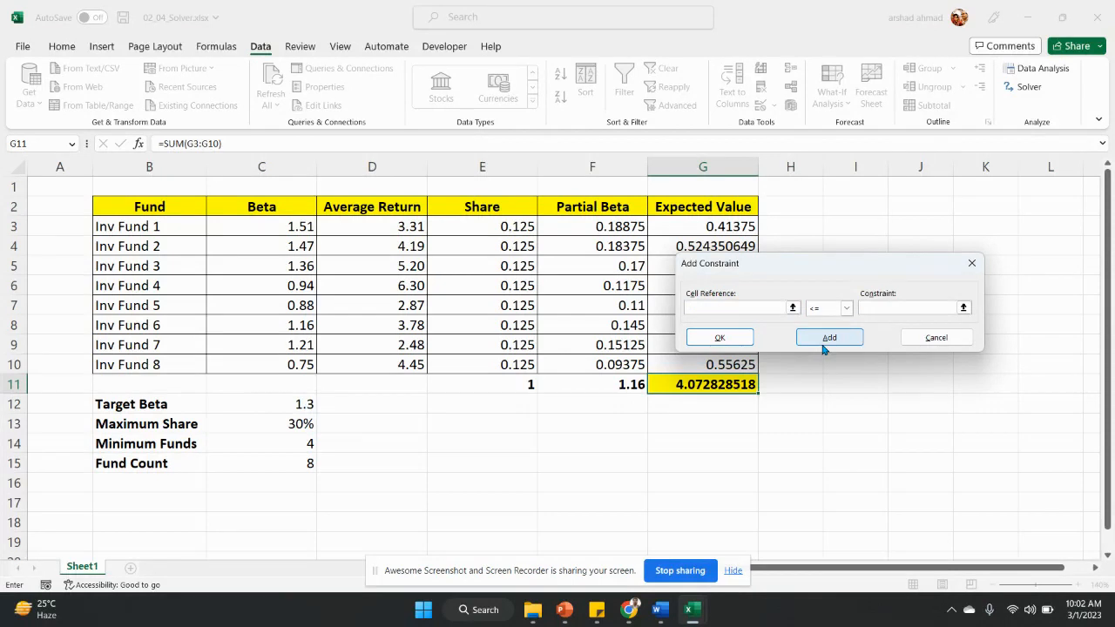
click(719, 338)
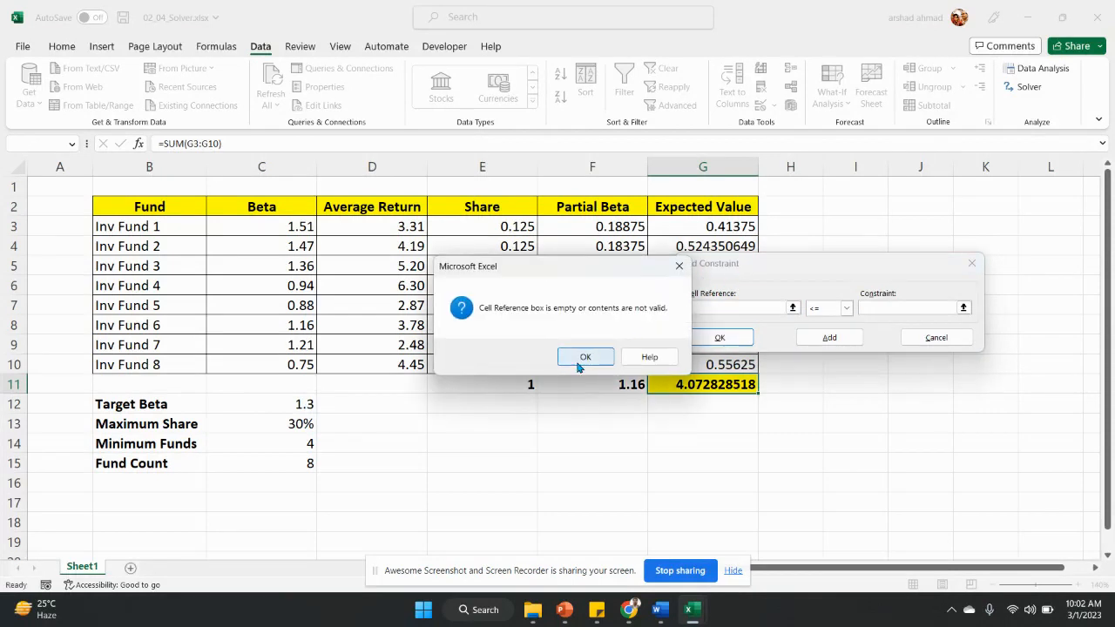
click(580, 361)
click(929, 341)
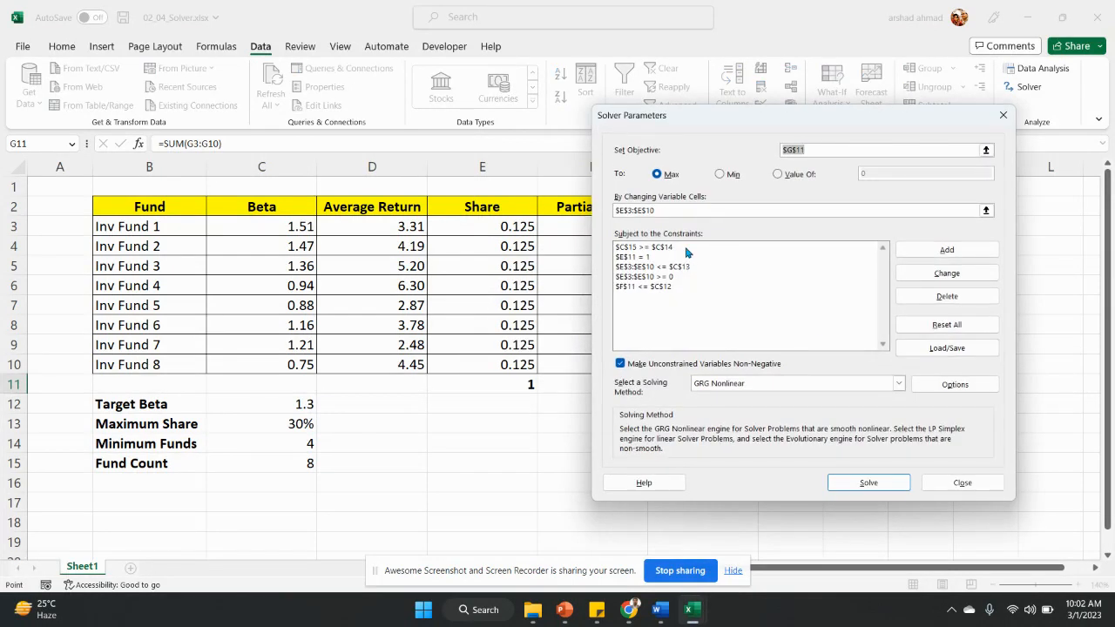
Solve the model, keeping the Solver solution and generating the Answer, Sensitivity and Limits reports.
click(669, 287)
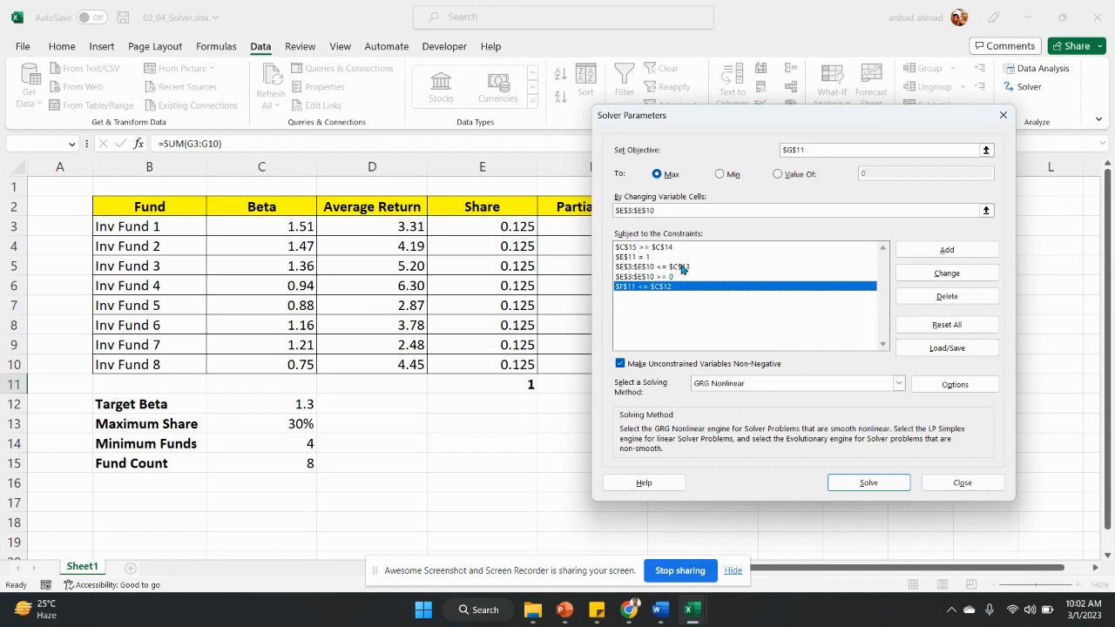
click(871, 483)
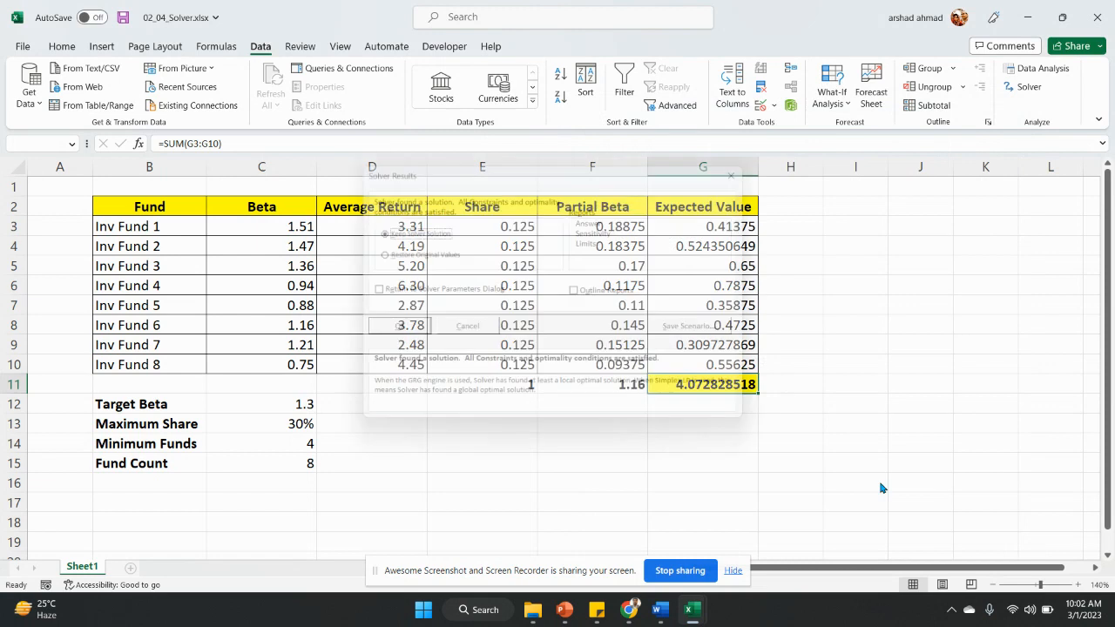
click(616, 218)
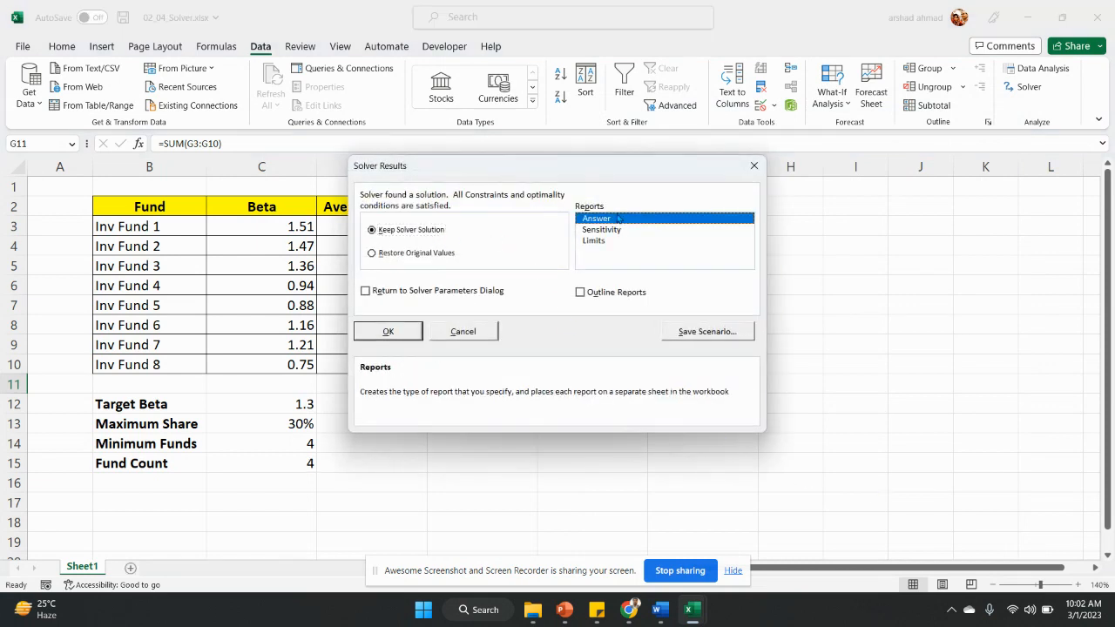
click(607, 230)
click(600, 241)
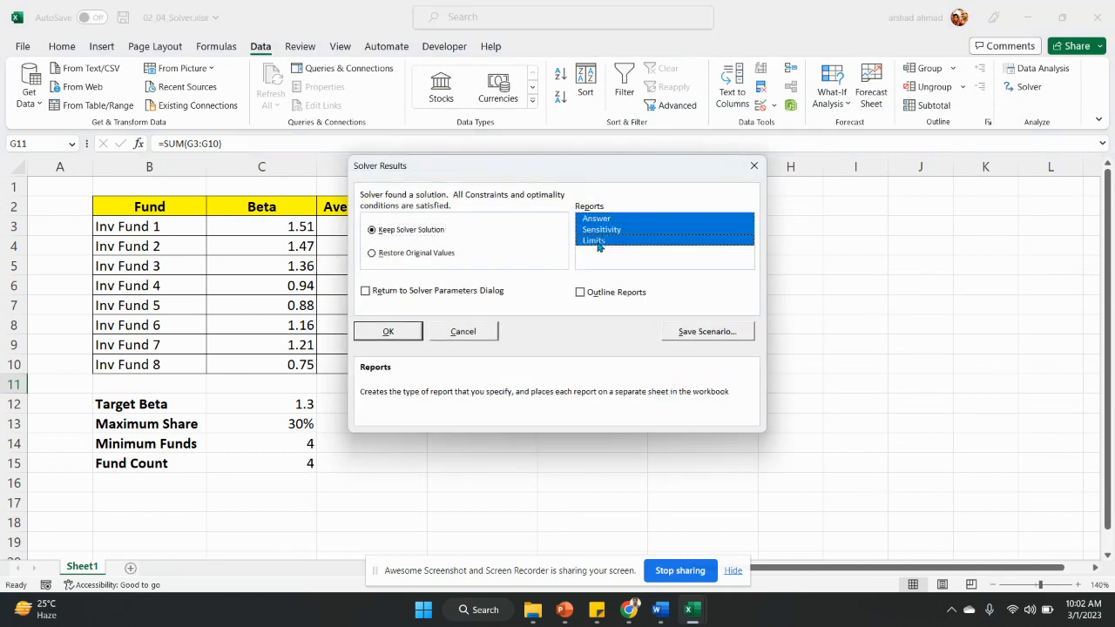
click(401, 332)
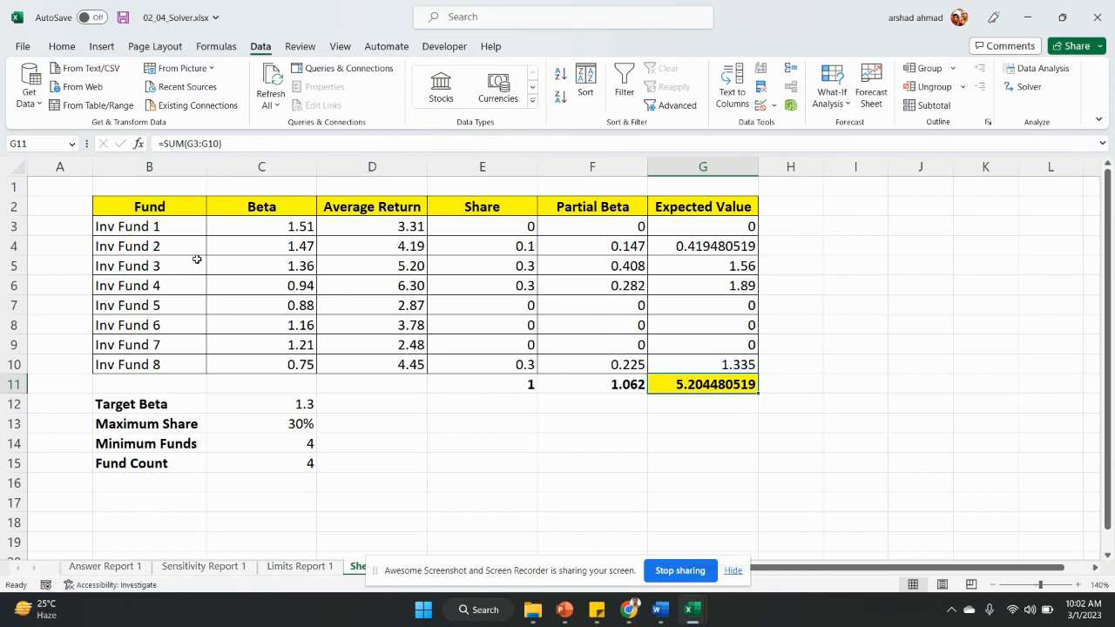
Shade the names of the funds with a nonzero share, Inv Fund 2 to 4 and Inv Fund 8, in light gray.
drag(145, 249, 144, 289)
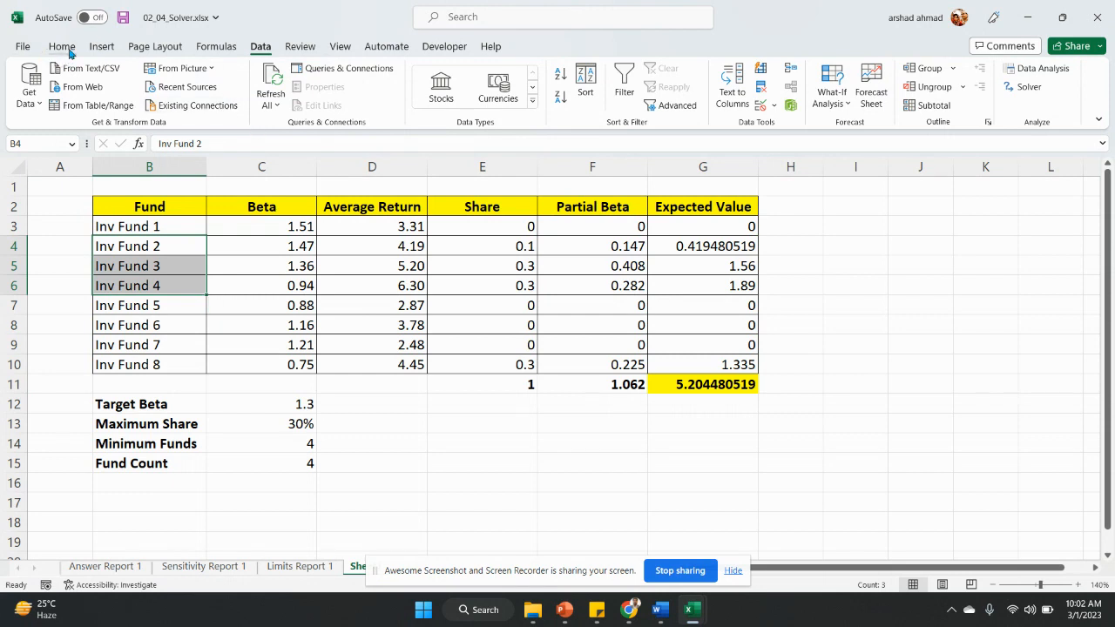
click(62, 46)
click(249, 96)
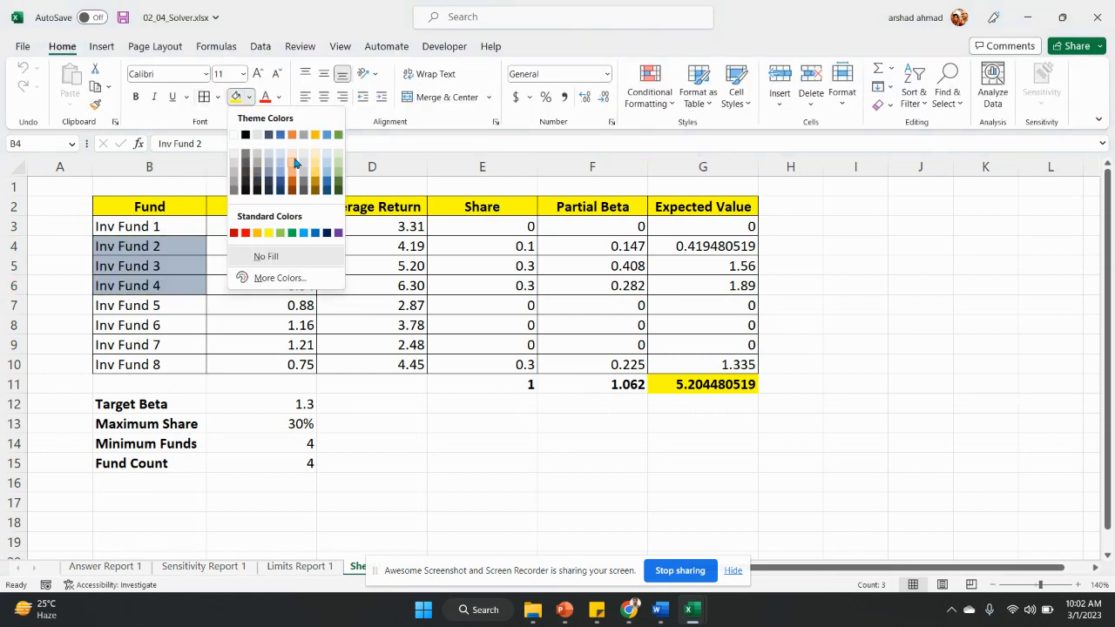
key(Escape)
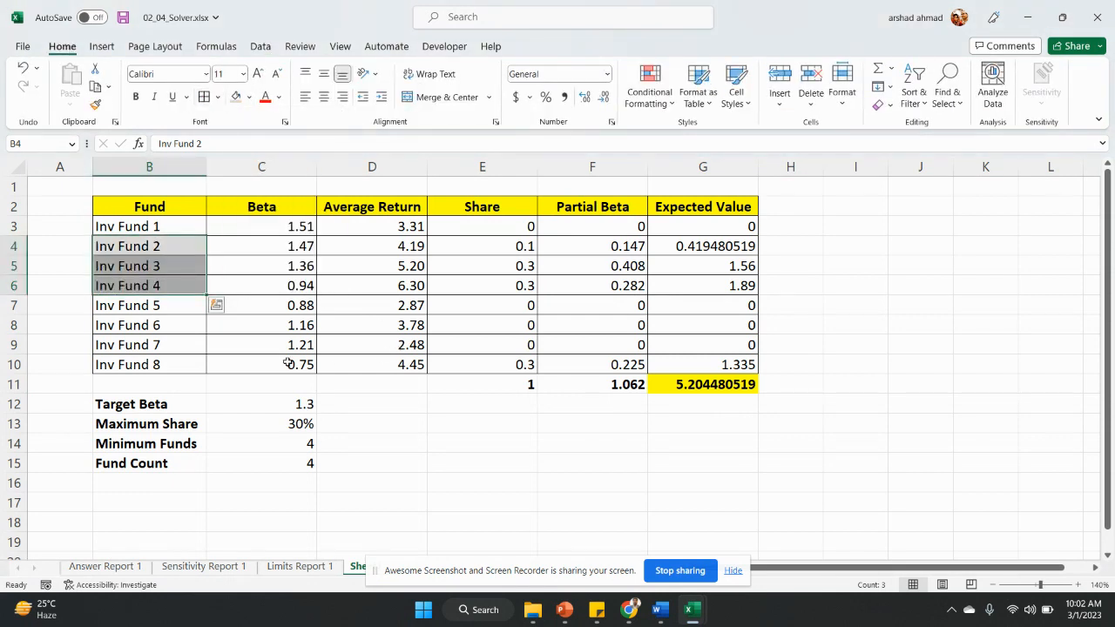
click(157, 364)
click(235, 97)
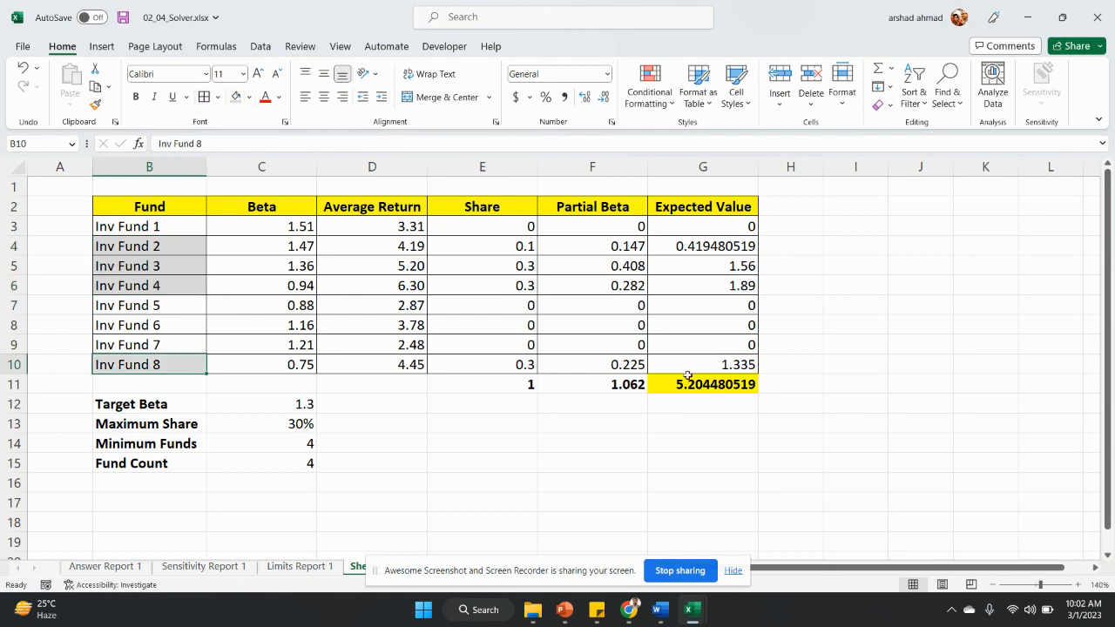